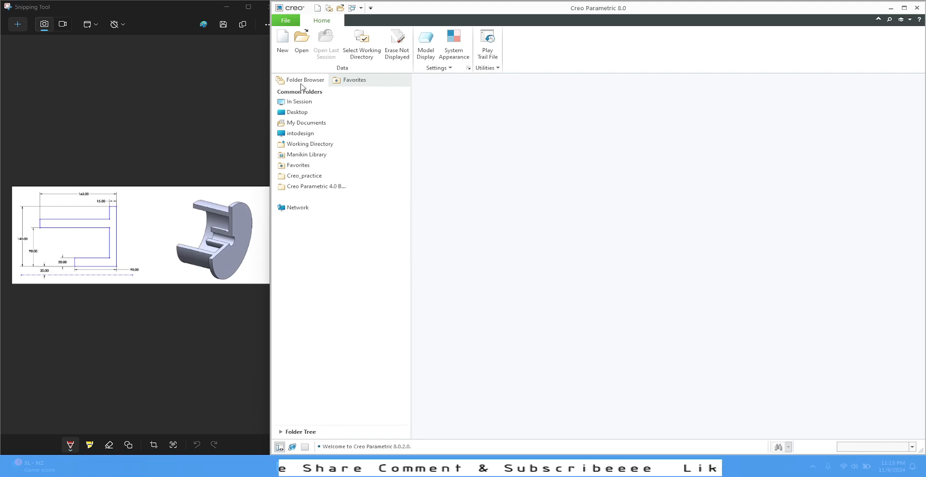
# Step: Create a new solid part named 6 using the part-mm template instead of the default template
pyautogui.click(284, 54)
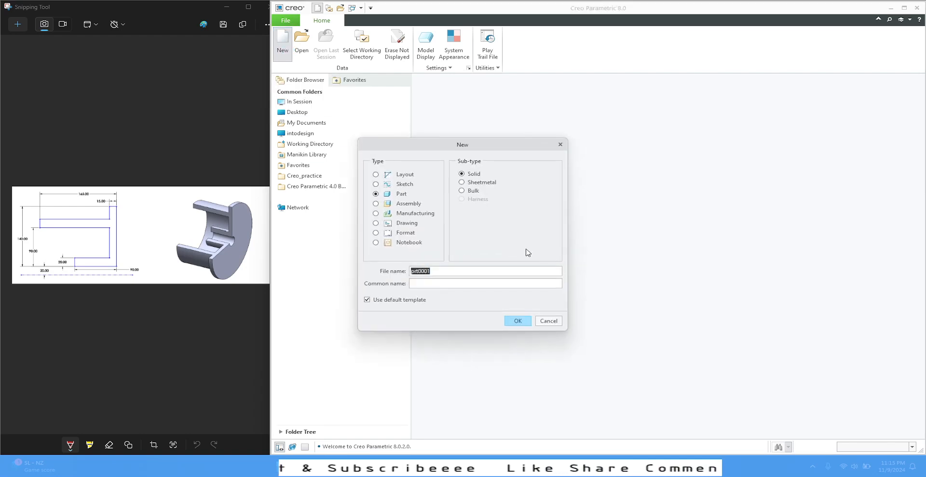
pyautogui.click(394, 300)
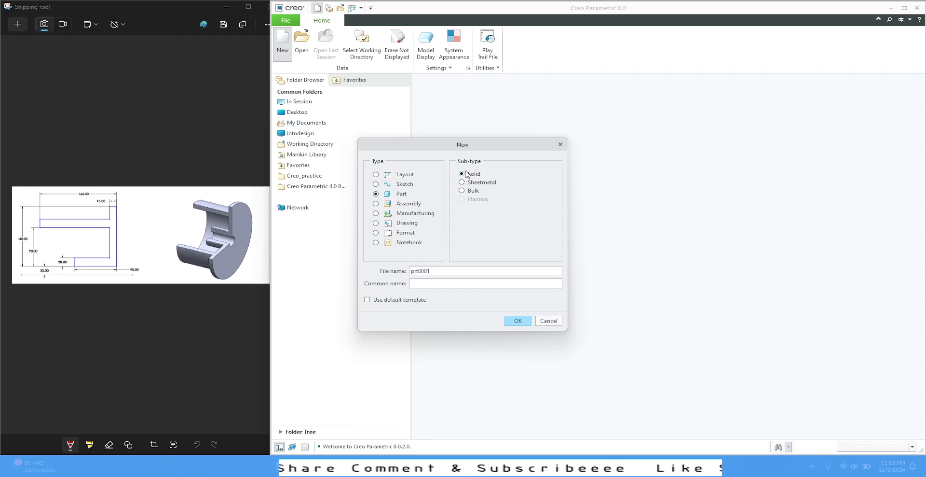
pyautogui.doubleClick(442, 270)
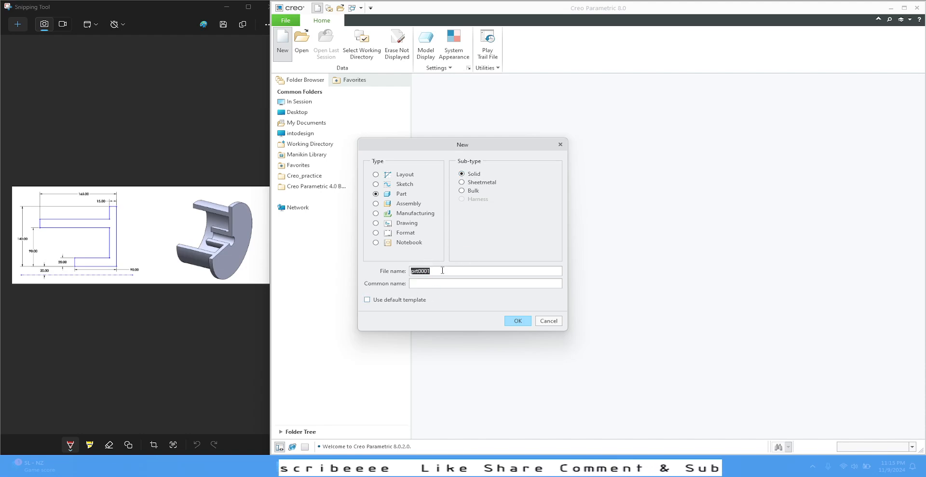
pyautogui.write('6')
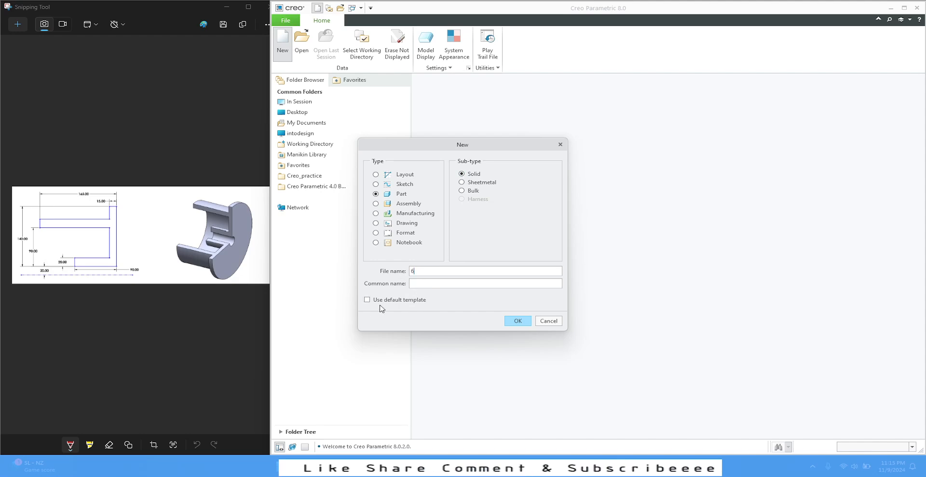
pyautogui.click(518, 321)
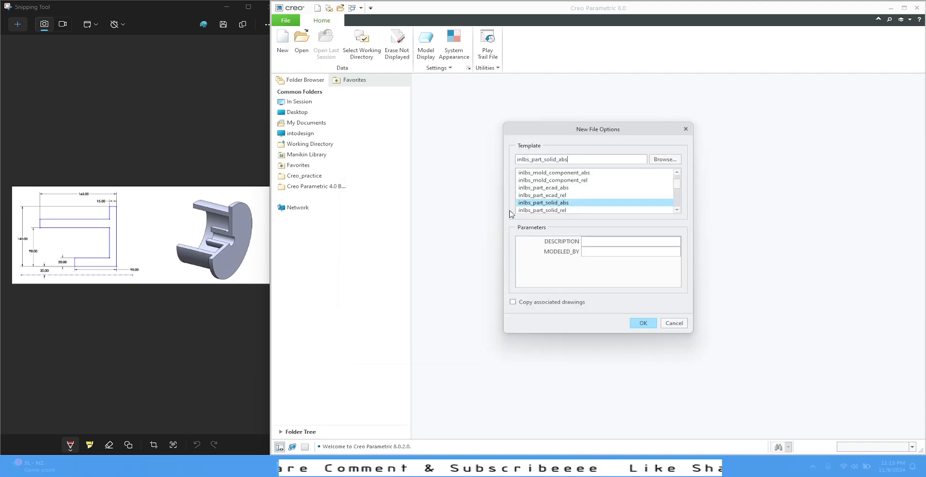
pyautogui.scroll(-3, 597, 200)
pyautogui.click(531, 211)
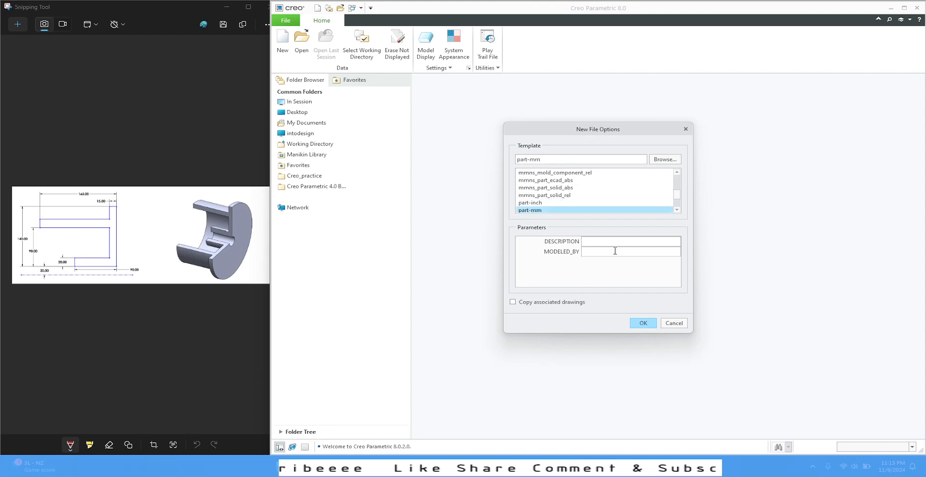
pyautogui.click(644, 324)
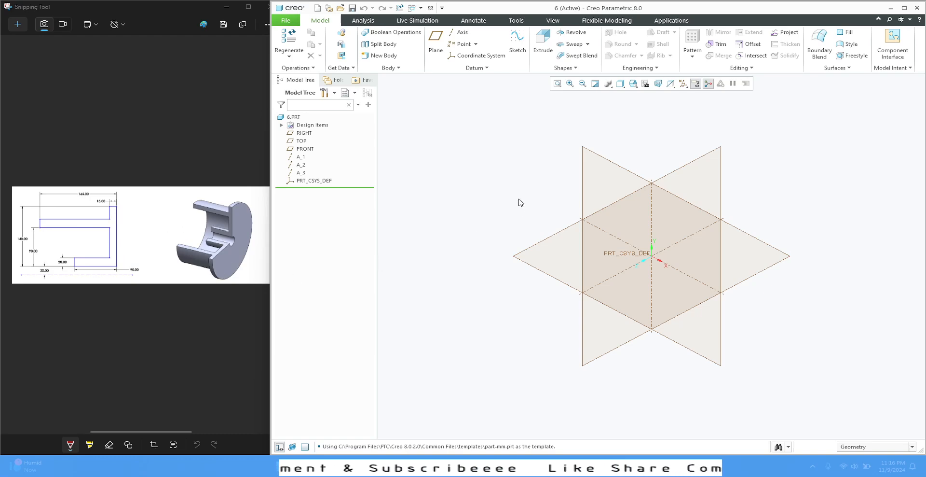
# Step: Start a Revolve sketch on the FRONT plane and draw a horizontal centerline through the origin
pyautogui.click(607, 165)
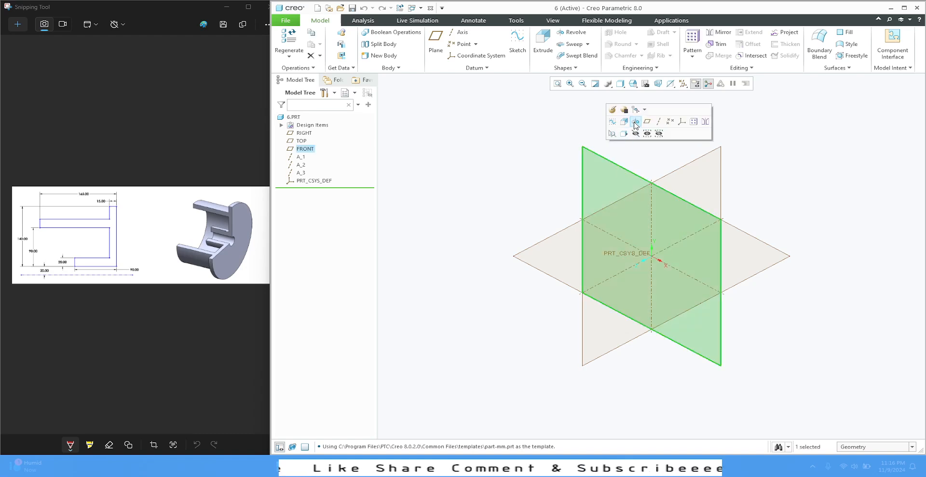
pyautogui.click(635, 122)
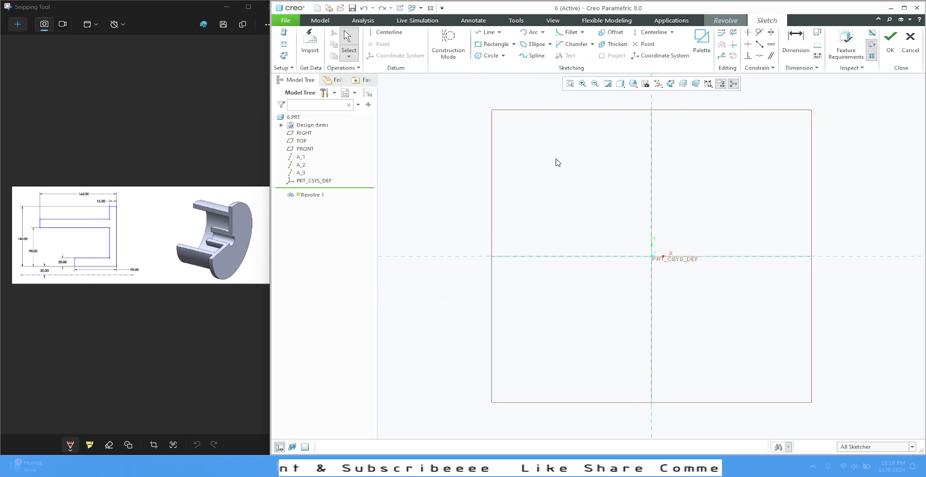
pyautogui.click(652, 32)
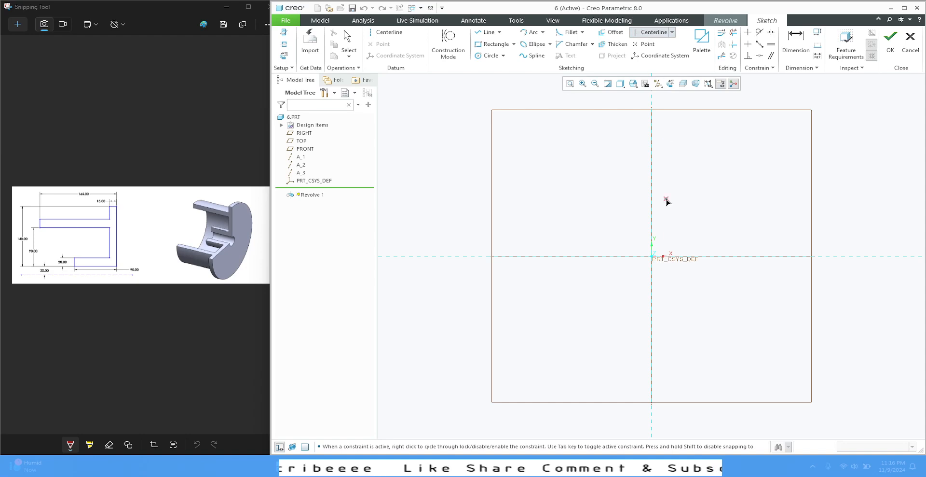
pyautogui.click(567, 257)
pyautogui.click(710, 256)
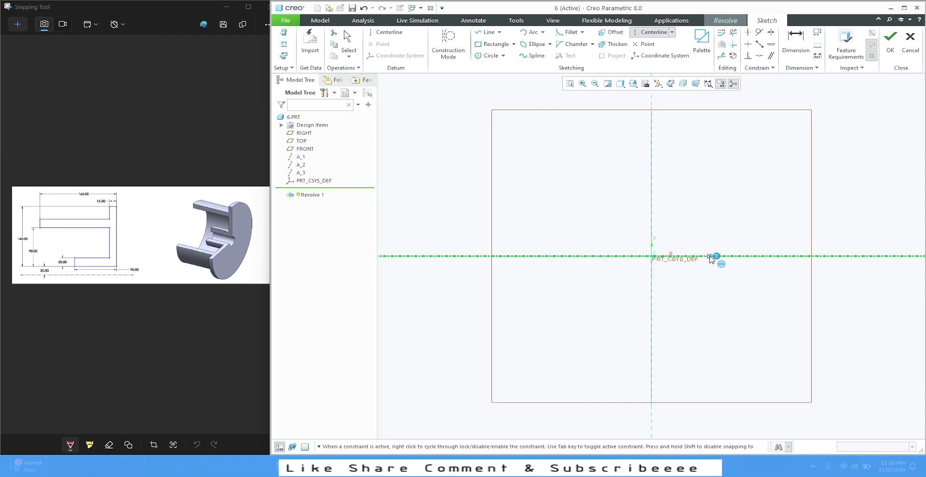
pyautogui.middleClick(589, 184)
pyautogui.scroll(1, 714, 331)
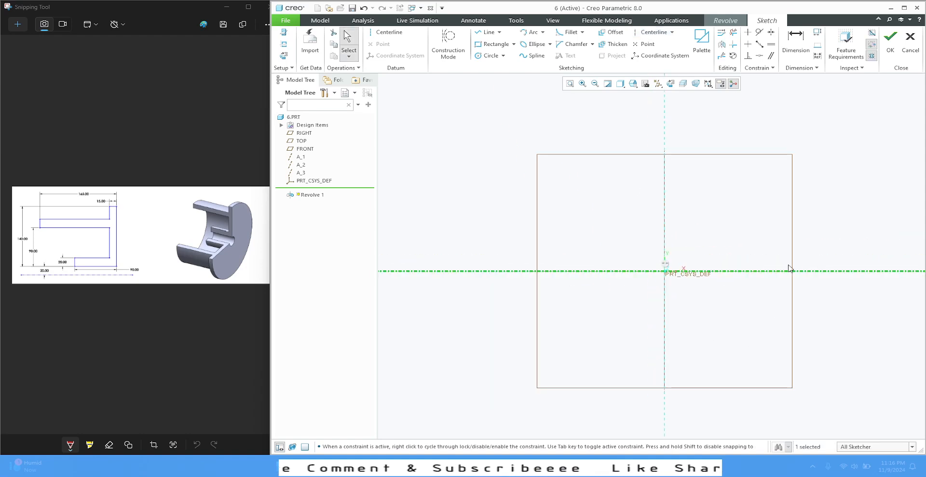
pyautogui.scroll(-1, 789, 269)
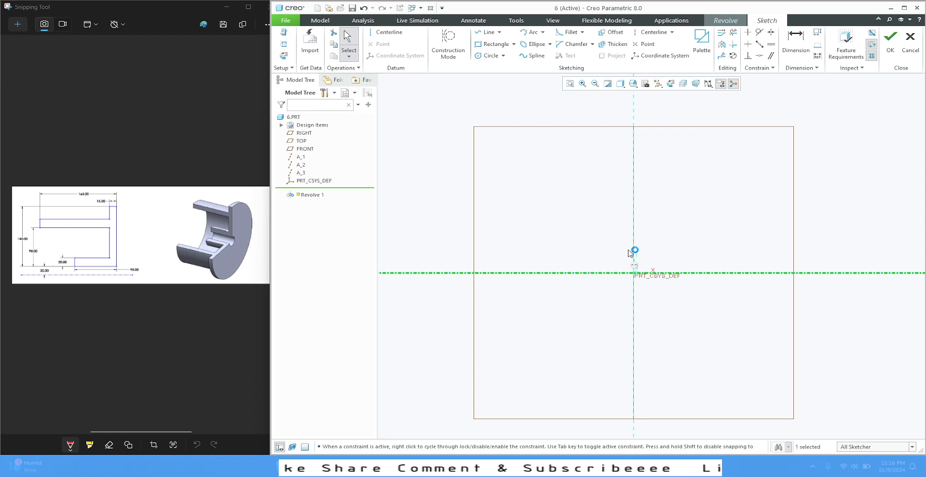
# Step: Sketch a vertical line about 187 mm long on the vertical reference, starting about 44 mm above the horizontal axis
pyautogui.click(478, 33)
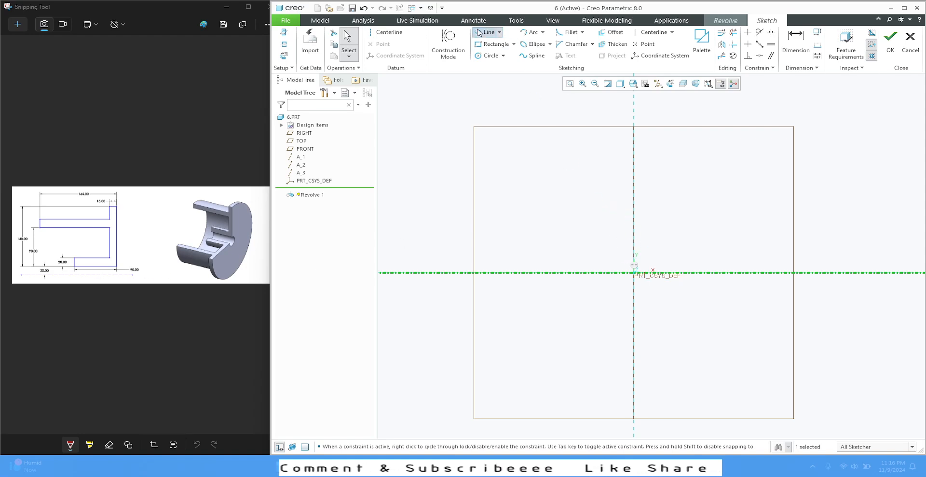
pyautogui.click(634, 248)
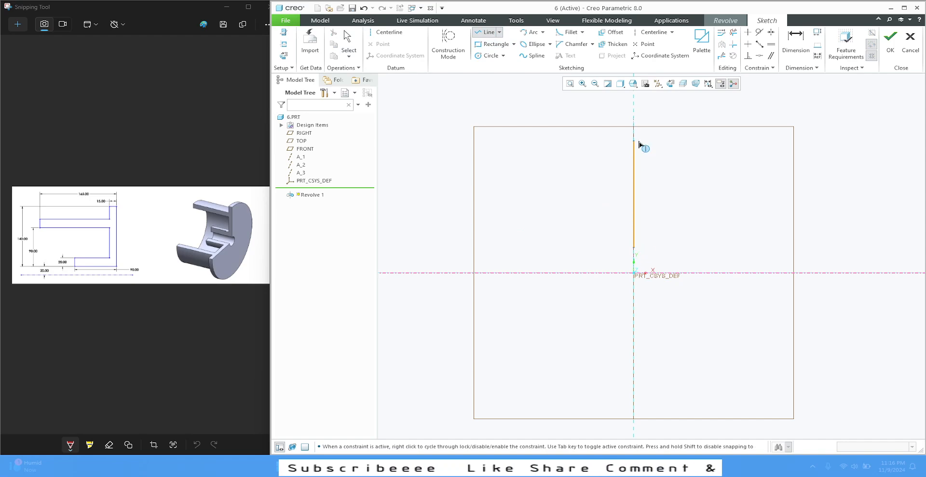
pyautogui.click(634, 140)
pyautogui.middleClick(683, 159)
pyautogui.middleClick(607, 180)
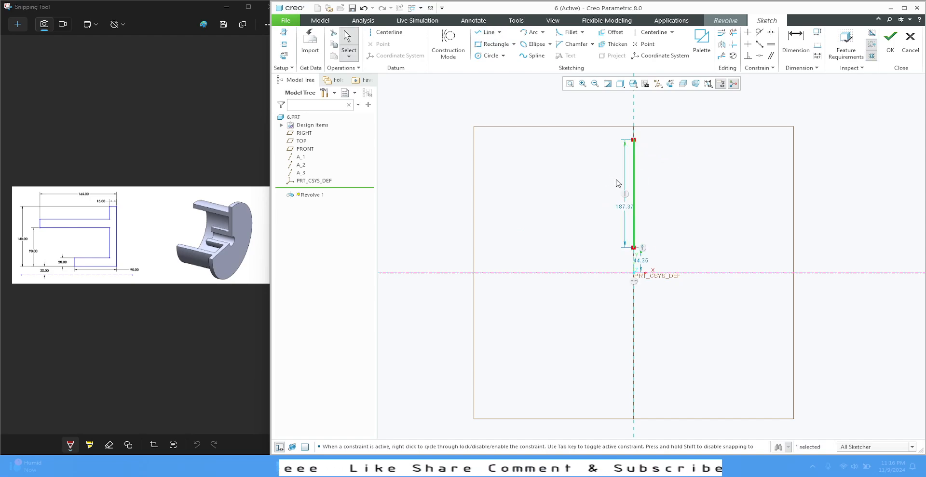
# Step: Move the vertical line's length dimension to the line's other side and set it to 140 mm
pyautogui.moveTo(621, 207); pyautogui.dragTo(677, 194)
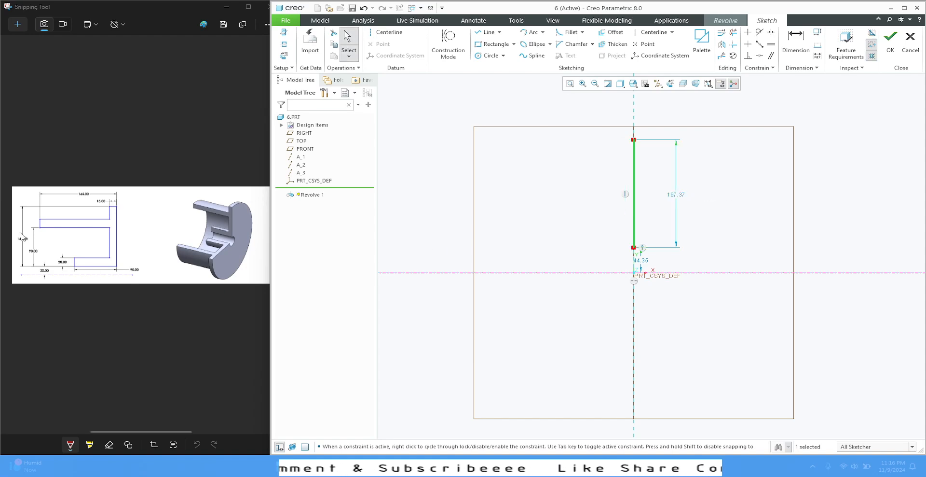
pyautogui.doubleClick(677, 196)
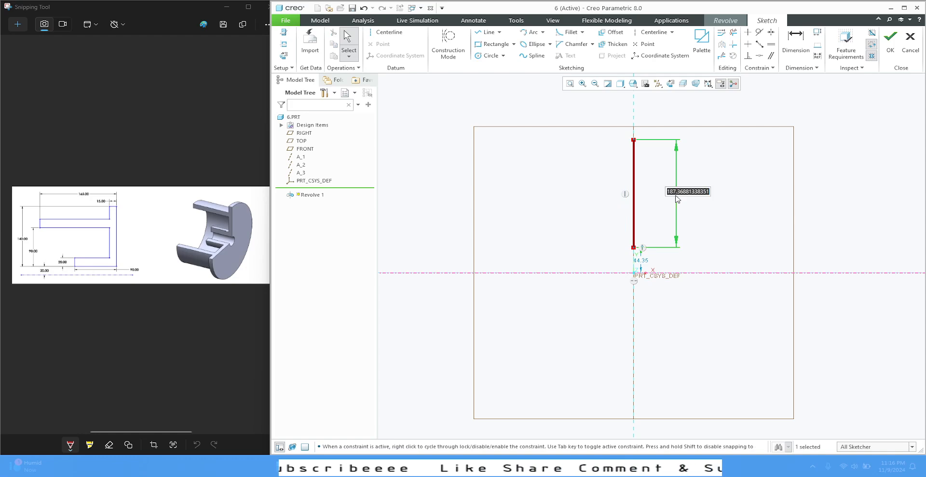
pyautogui.write('140')
pyautogui.press('Return')
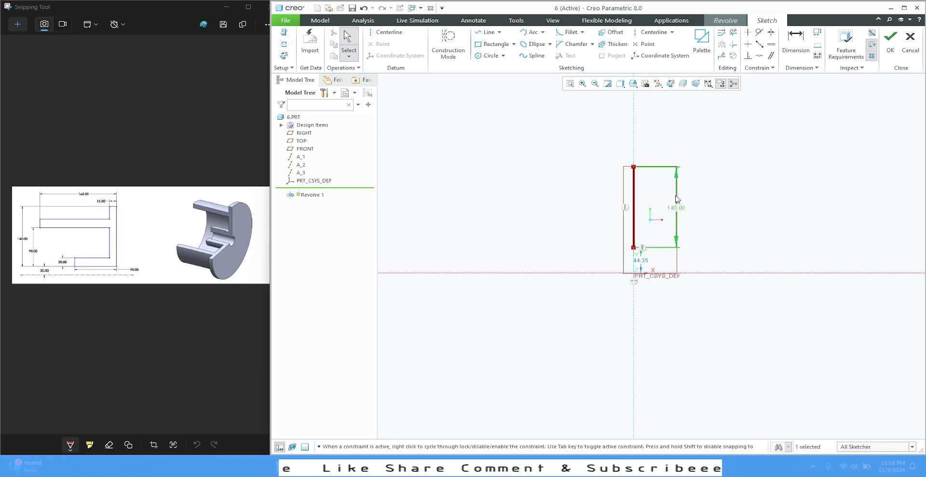
pyautogui.click(745, 218)
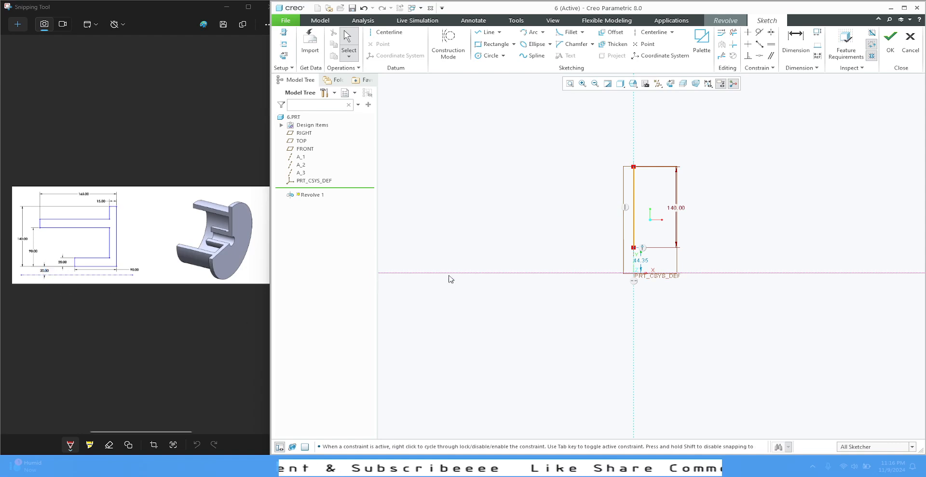
# Step: Set the distance from the horizontal axis to the vertical line's lower end to 20 mm
pyautogui.doubleClick(642, 262)
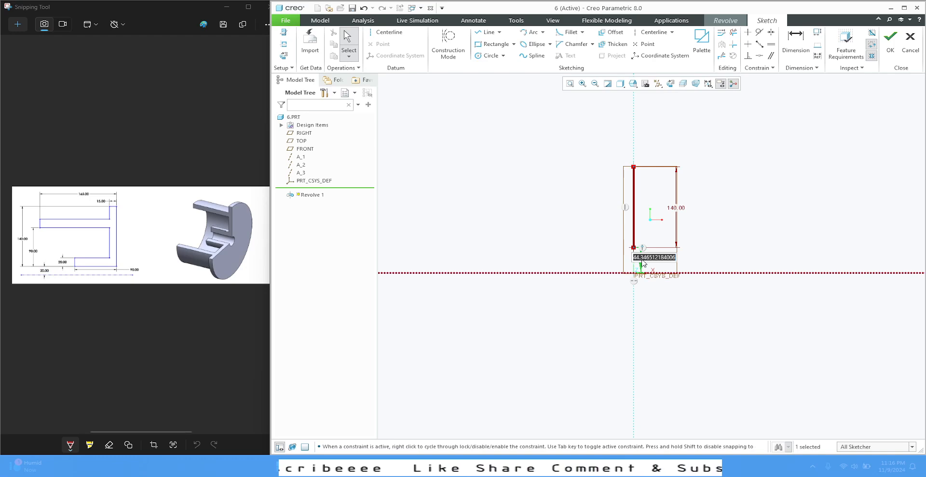
pyautogui.write('20')
pyautogui.press('Return')
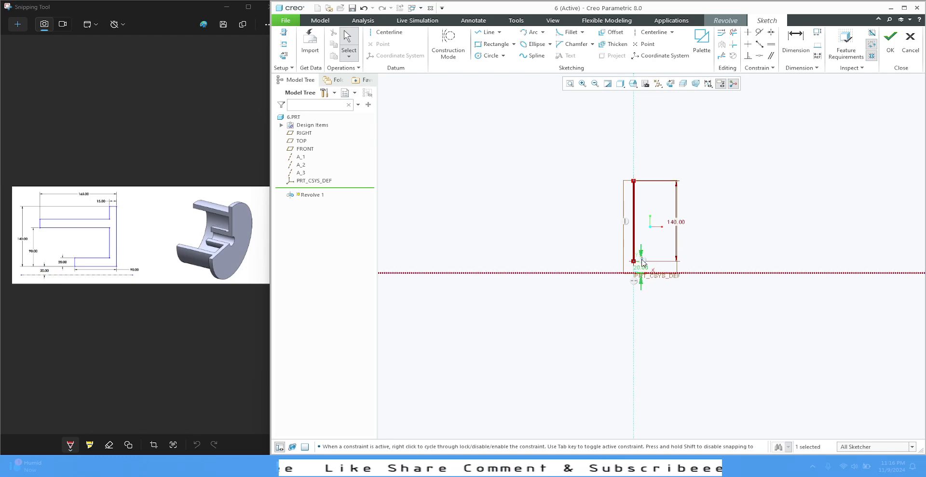
pyautogui.click(694, 233)
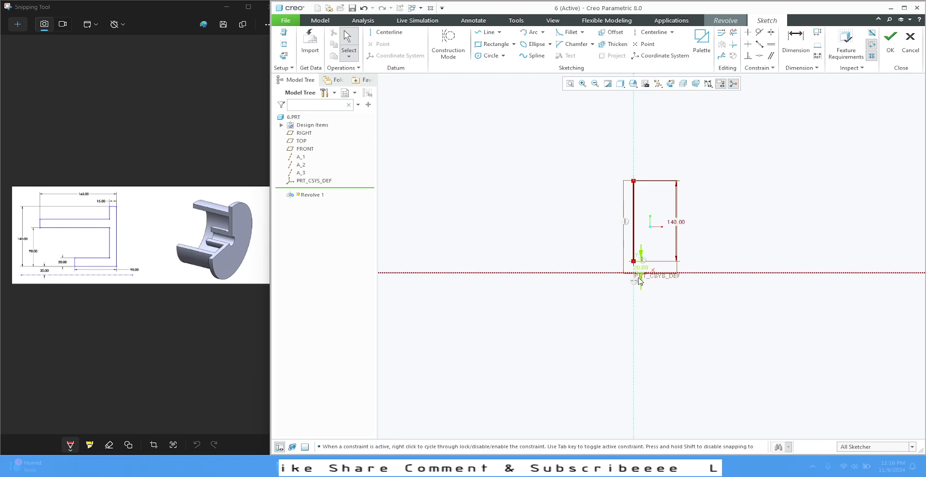
# Step: Hide the spin center and all datum features, and reposition the 20 mm dimension below the horizontal axis
pyautogui.click(731, 84)
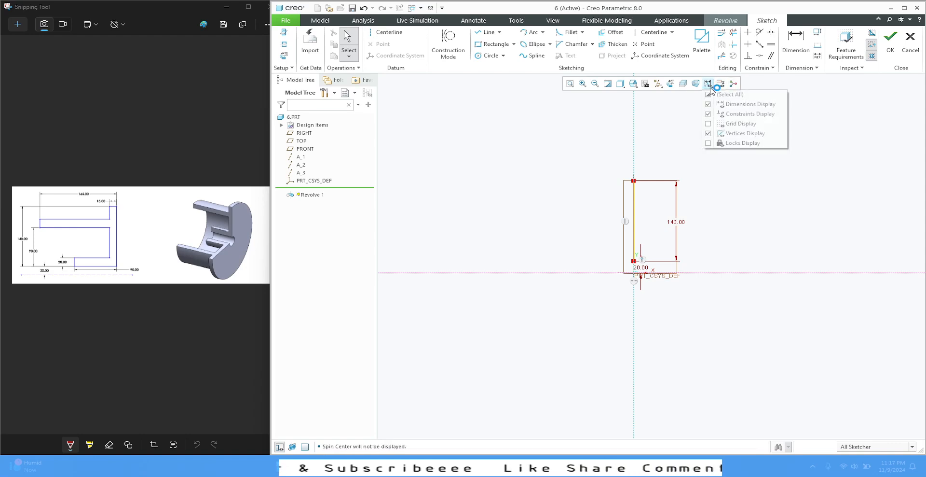
pyautogui.click(659, 84)
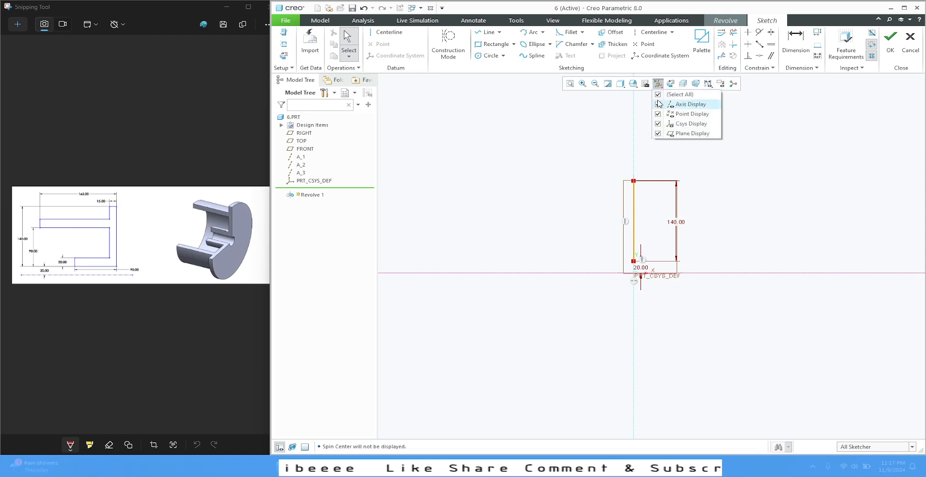
pyautogui.click(658, 96)
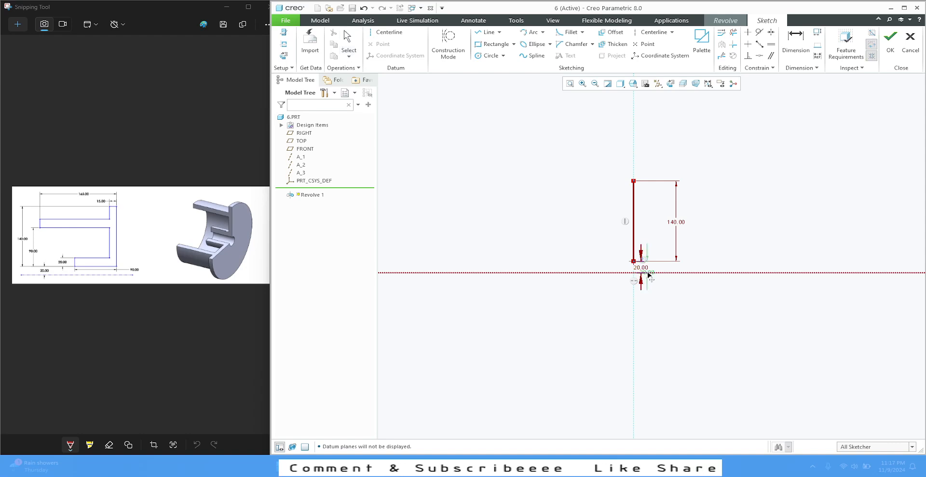
pyautogui.middleClick(660, 296)
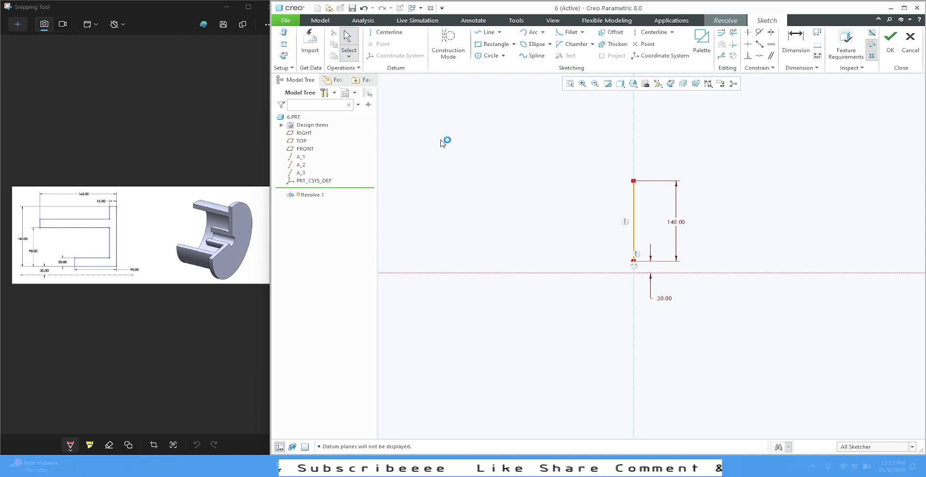
# Step: Close the profile with a line chain: flange about 41 mm wide, upper arm about 203 mm long and 23 mm thick, lower arm about 83 mm long
pyautogui.click(486, 32)
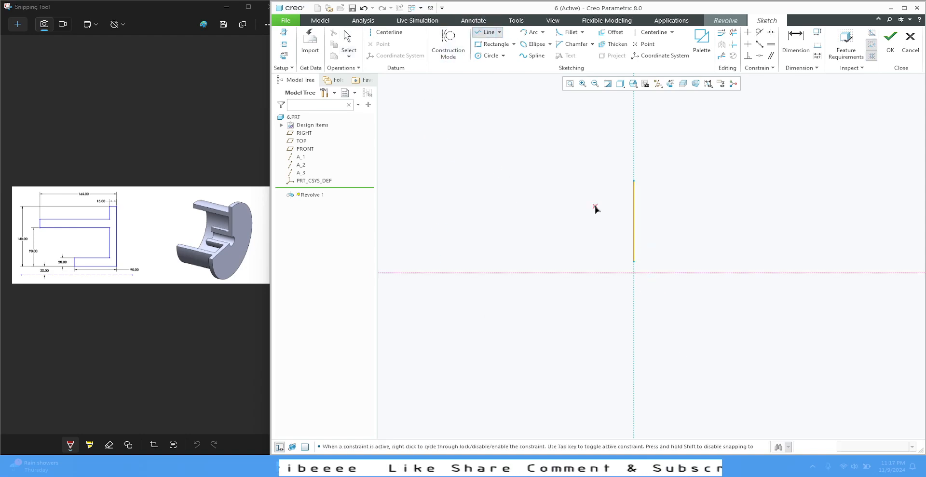
pyautogui.click(633, 181)
pyautogui.click(608, 181)
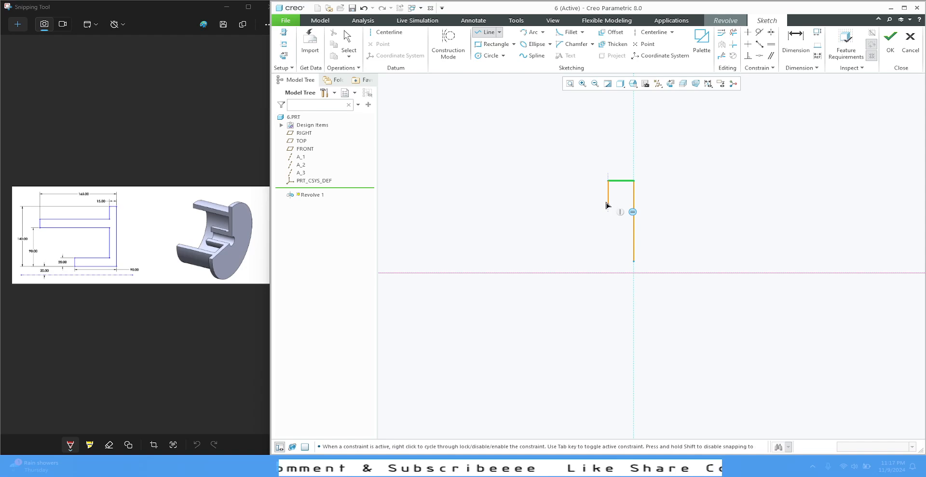
pyautogui.click(609, 211)
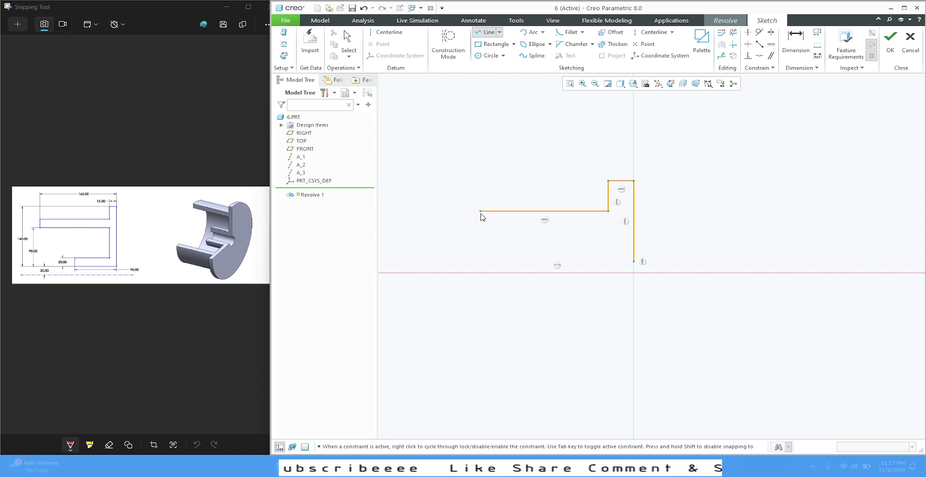
pyautogui.click(480, 211)
pyautogui.click(482, 224)
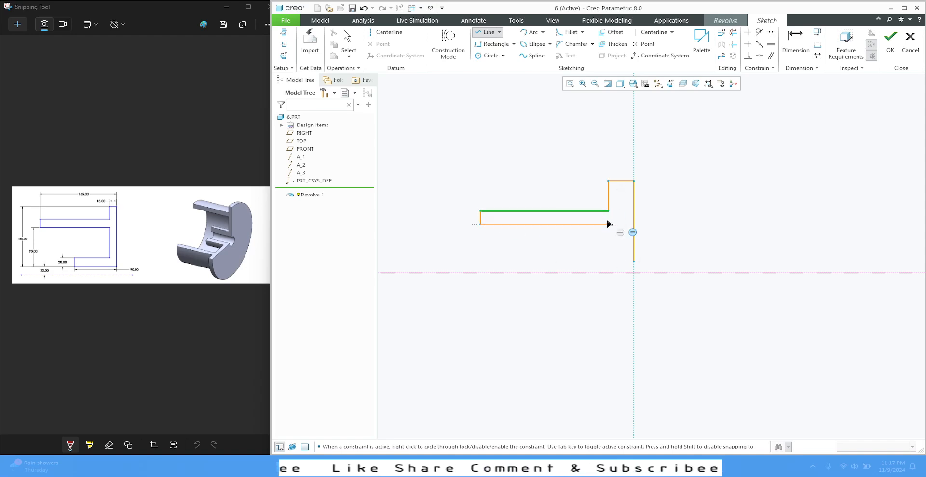
pyautogui.click(608, 224)
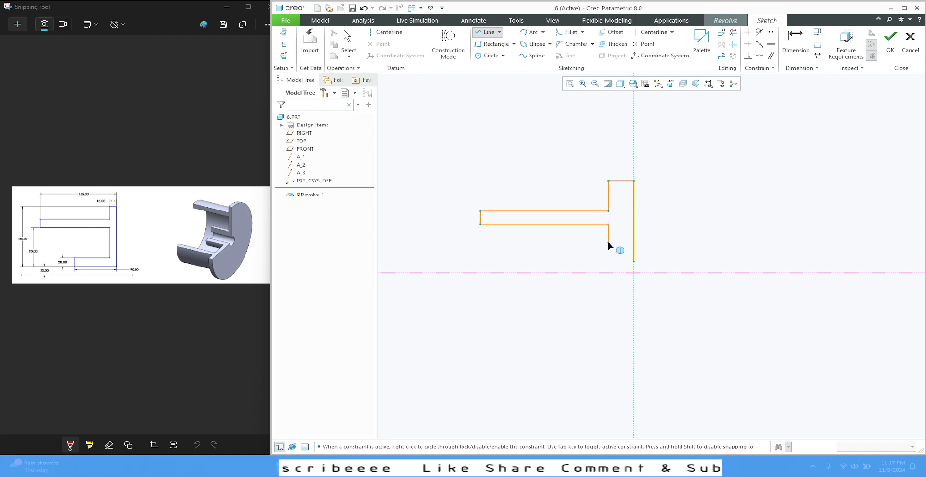
pyautogui.click(609, 242)
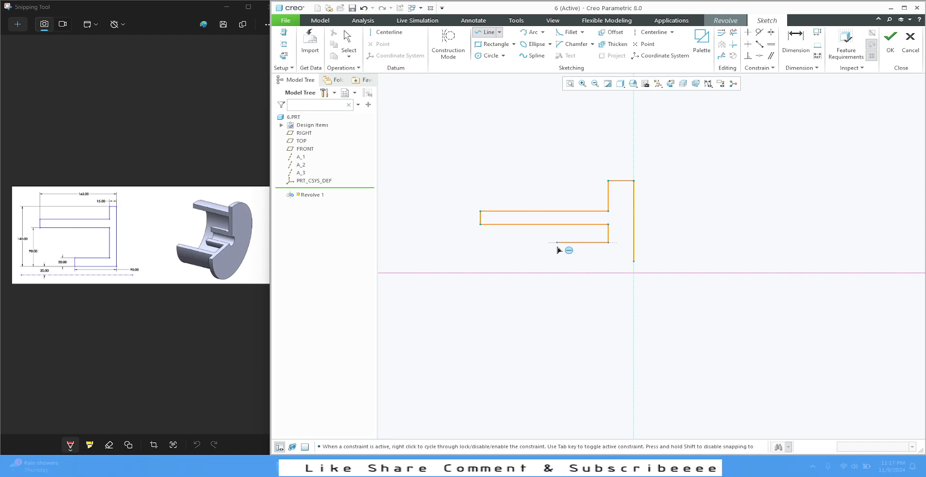
pyautogui.click(557, 250)
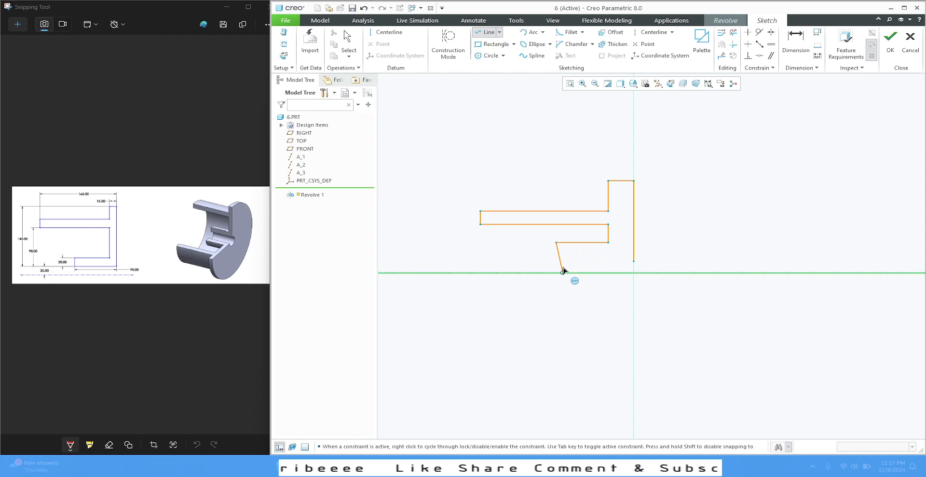
pyautogui.click(557, 261)
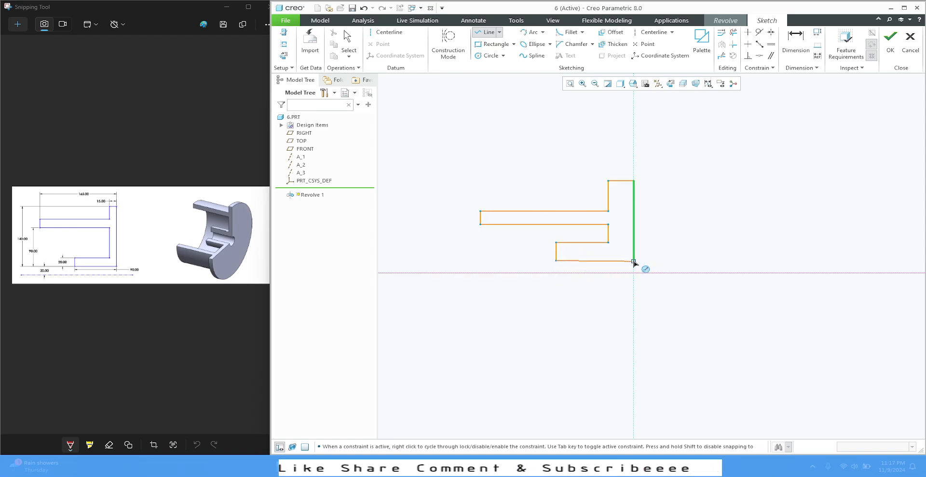
pyautogui.click(634, 261)
pyautogui.middleClick(683, 234)
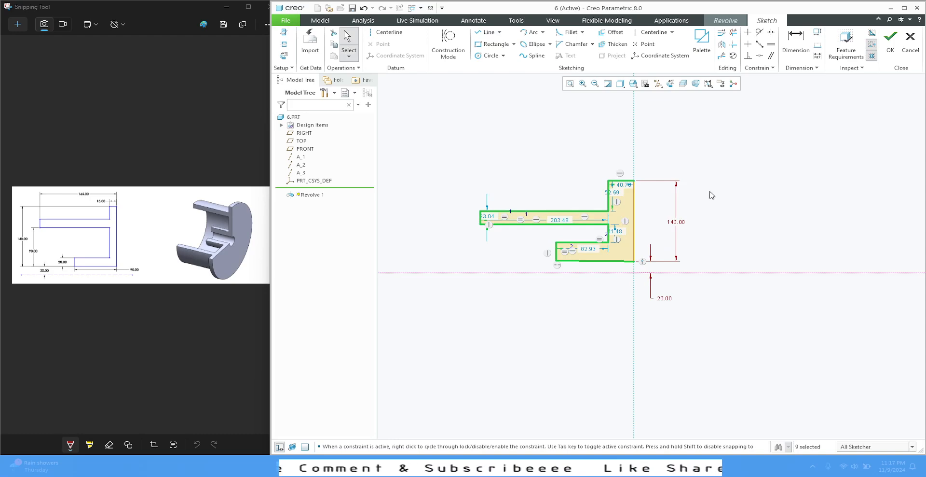
# Step: Constrain the profile's bottom line horizontal and remove the equal-length constraint between the lower arm's end and the flange's inner vertical line
pyautogui.click(596, 261)
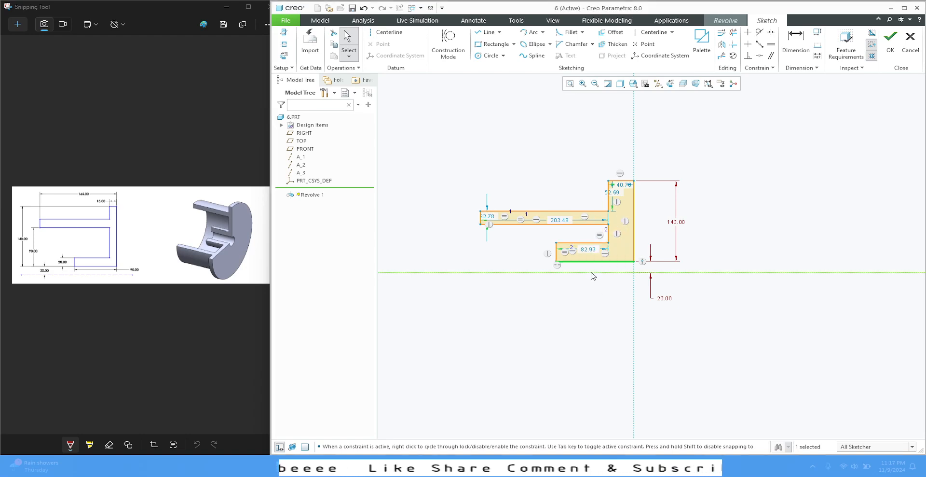
pyautogui.click(584, 315)
pyautogui.click(634, 320)
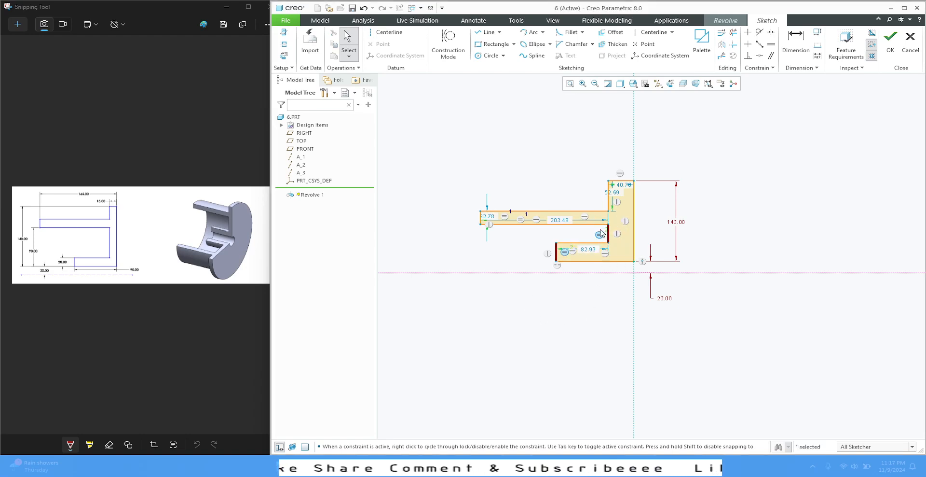
pyautogui.click(627, 331)
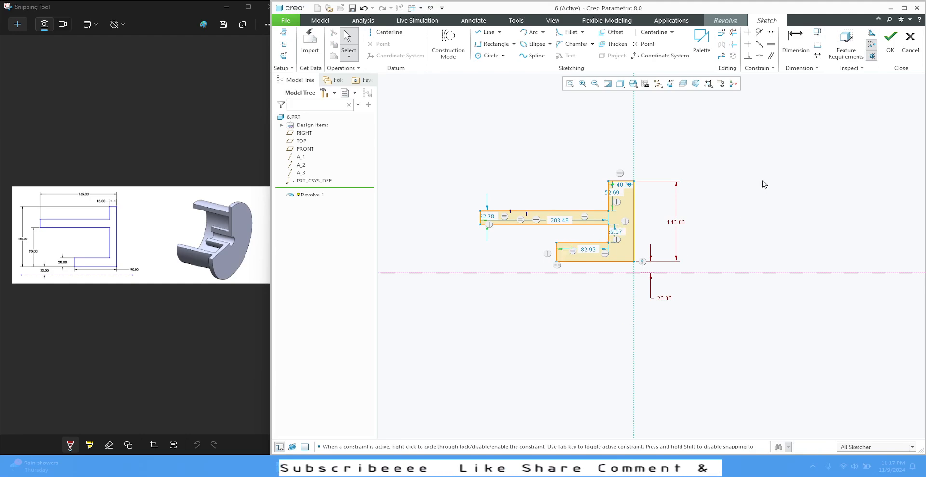
# Step: Place the flange's width dimension above the profile, set it to 15 mm, and move its text outside the extension lines
pyautogui.moveTo(620, 185); pyautogui.dragTo(619, 159)
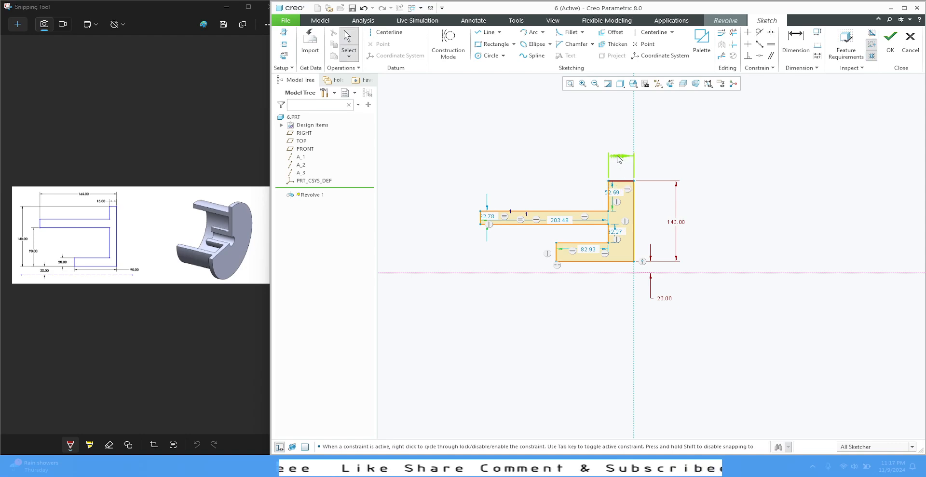
pyautogui.doubleClick(619, 158)
pyautogui.write('15')
pyautogui.press('Return')
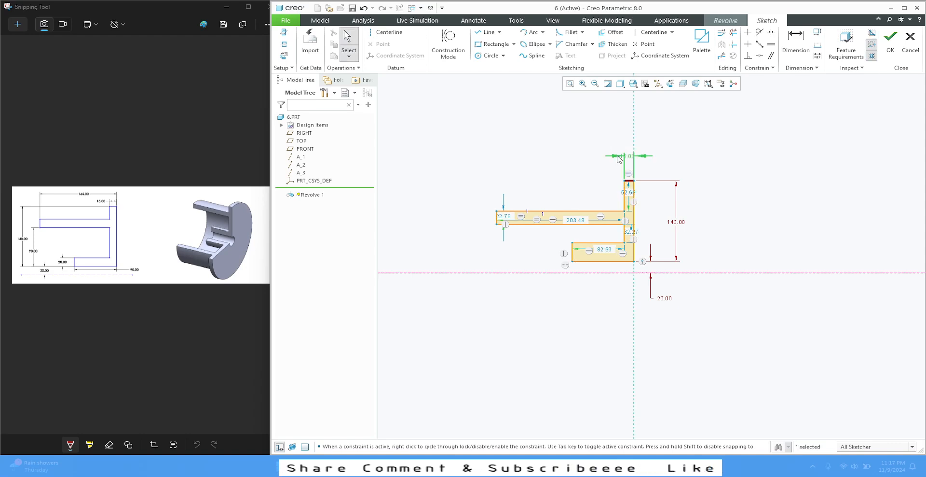
pyautogui.moveTo(620, 159); pyautogui.dragTo(662, 173)
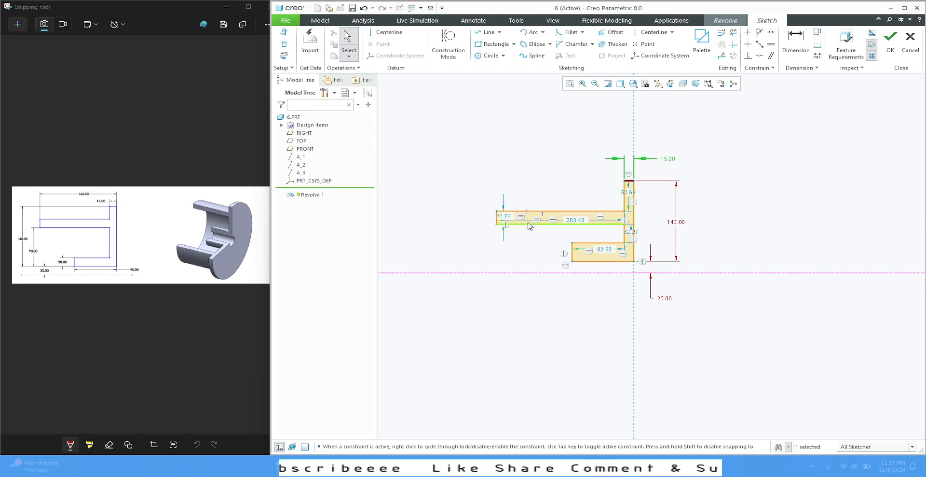
# Step: Dimension the overall length from the upper arm's free end to the flange's outer vertical line as 165 mm, above the profile
pyautogui.moveTo(579, 221); pyautogui.dragTo(573, 174)
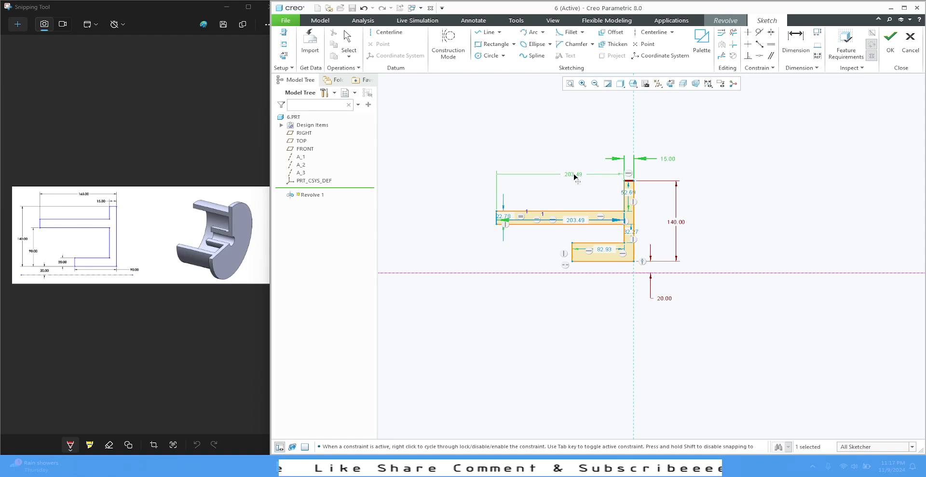
pyautogui.click(797, 42)
pyautogui.click(496, 217)
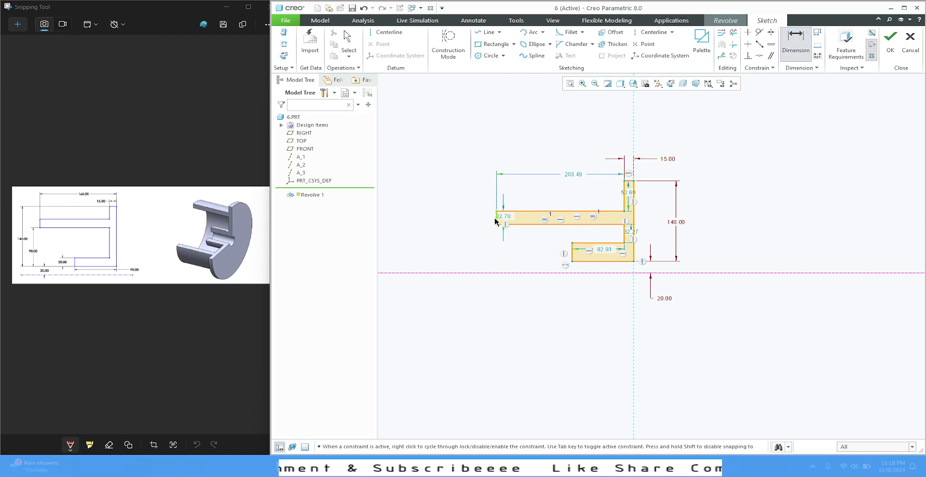
pyautogui.click(634, 193)
pyautogui.middleClick(563, 140)
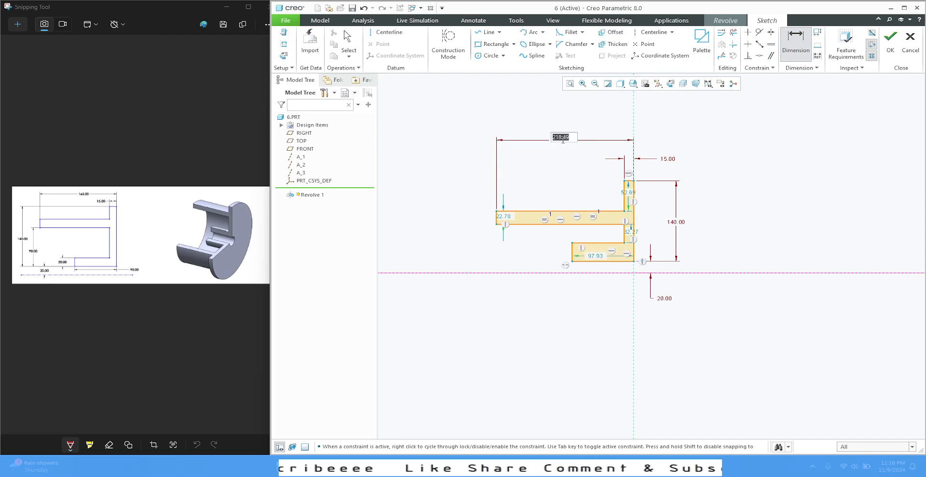
pyautogui.write('165')
pyautogui.press('Return')
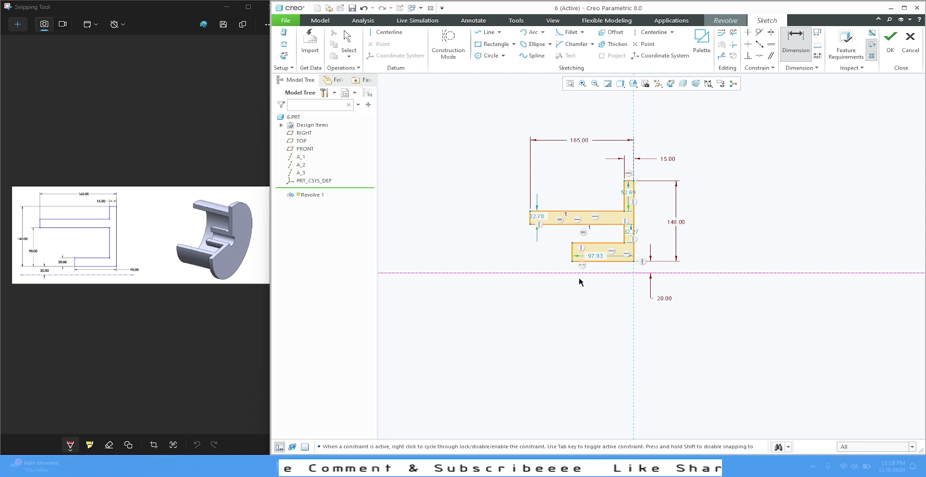
# Step: Dimension the end line of the lower arm beside the profile and set its height to 20 mm
pyautogui.middleClick(558, 250)
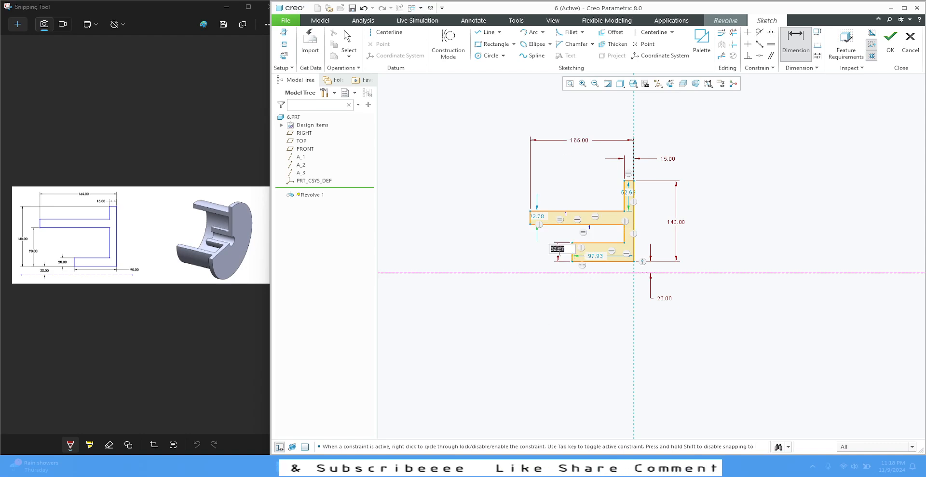
pyautogui.write('20')
pyautogui.press('Return')
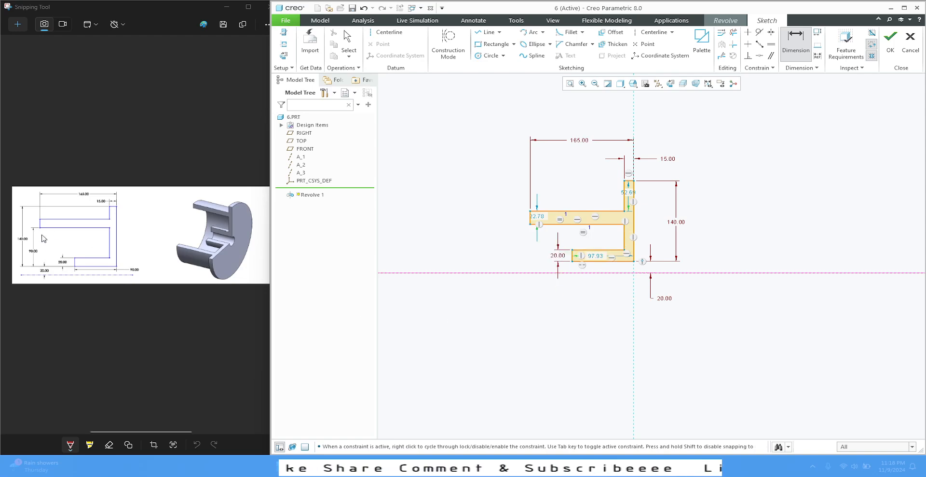
# Step: Dimension the distance between the upper arm's lower line and the profile's bottom line as 90 mm
pyautogui.click(563, 224)
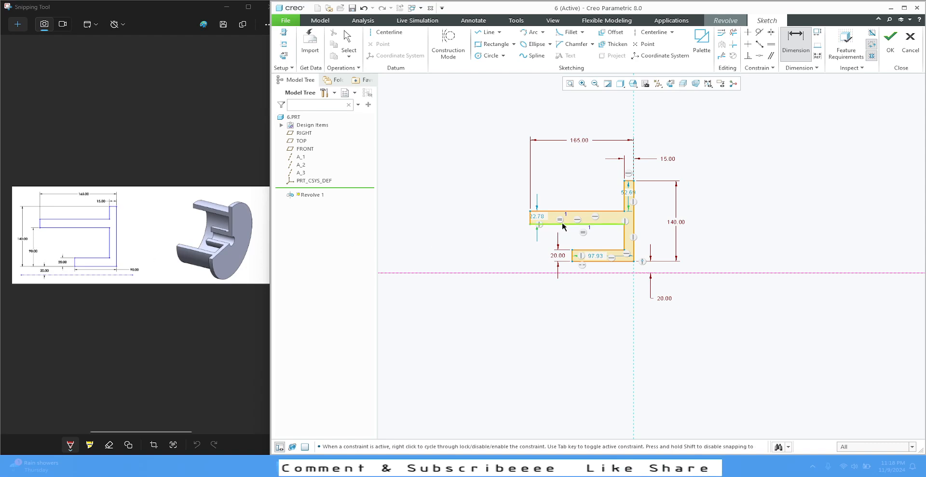
pyautogui.click(600, 262)
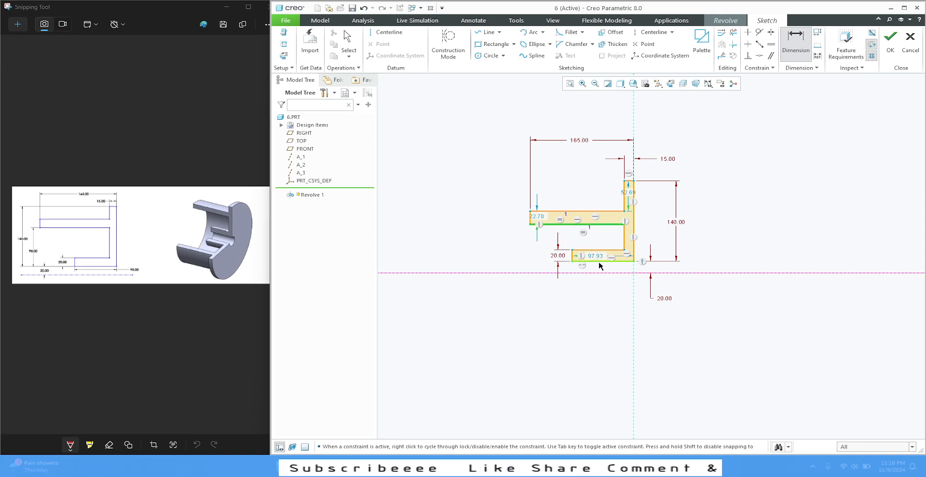
pyautogui.middleClick(525, 246)
pyautogui.write('9')
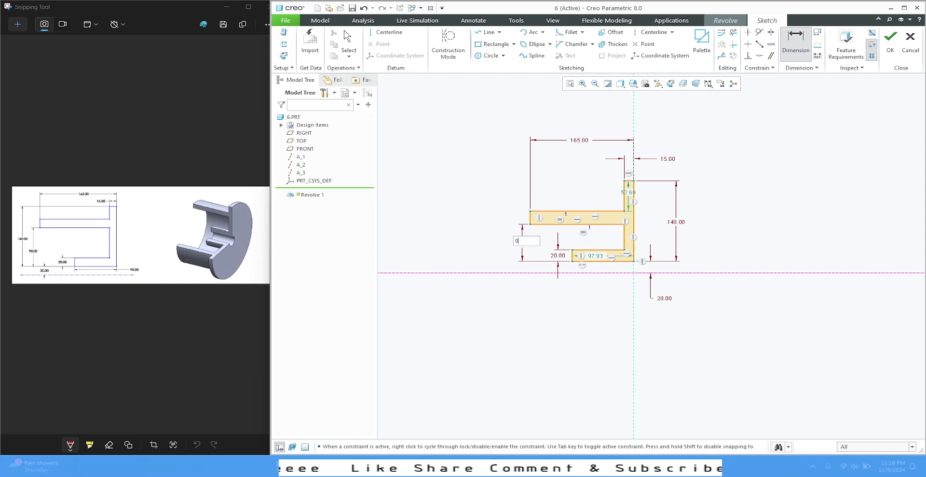
pyautogui.write('0')
pyautogui.press('Return')
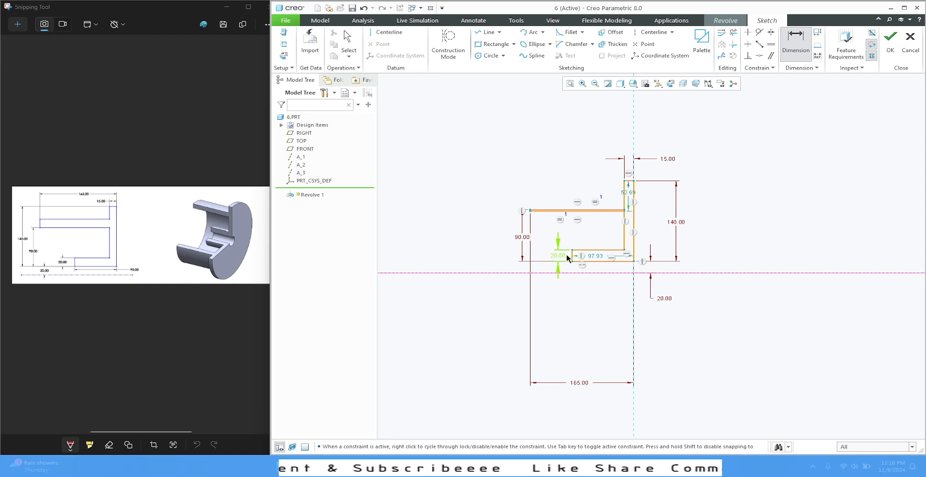
# Step: Set the lower arm's bottom length, up to the flange's outer line, to 90 mm
pyautogui.doubleClick(595, 258)
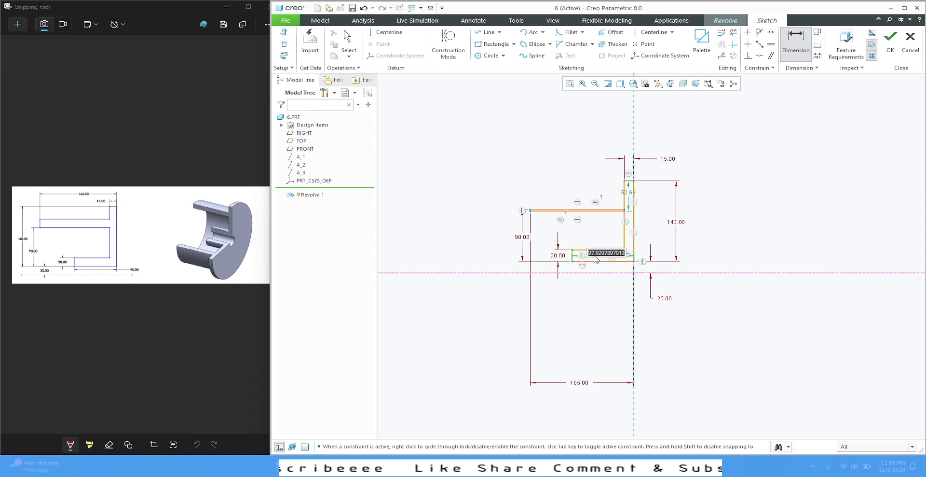
pyautogui.write('90')
pyautogui.press('Return')
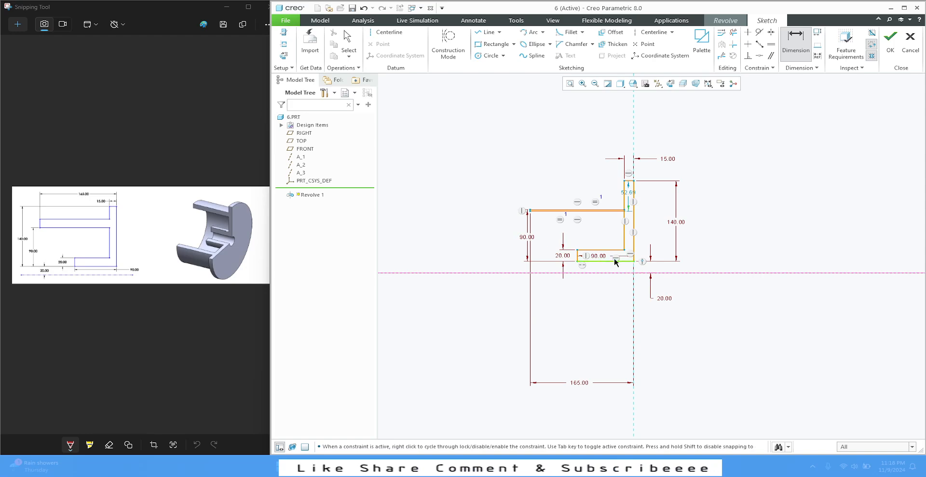
pyautogui.middleClick(774, 183)
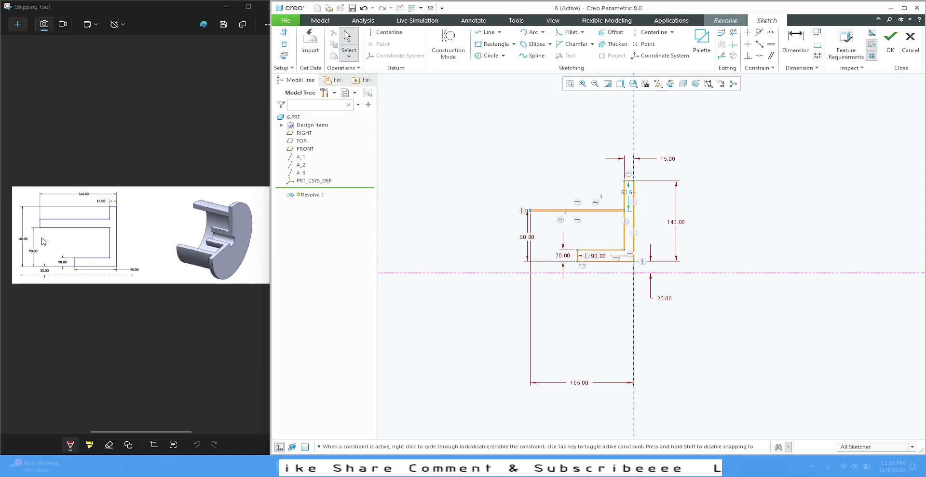
# Step: Constrain the end lines of the upper and lower arms to equal length, and move the overall length dimension above the profile
pyautogui.scroll(-5, 564, 217)
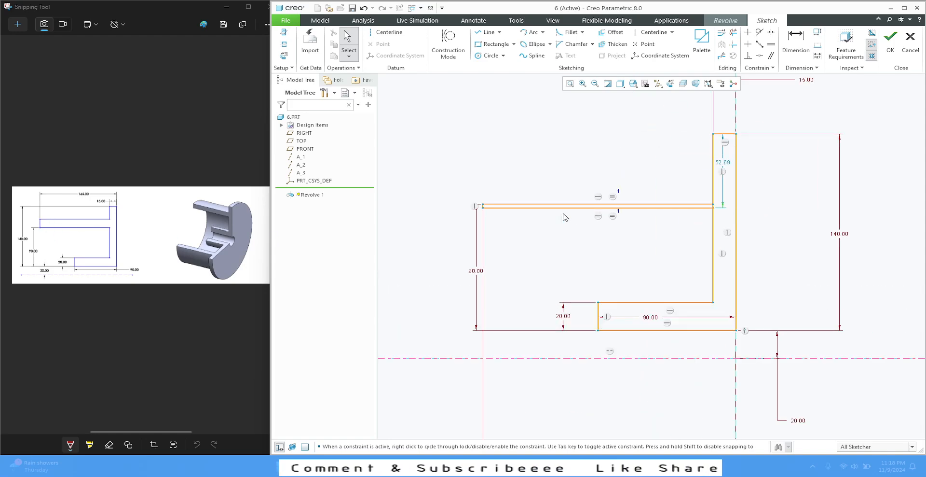
pyautogui.scroll(-1, 563, 242)
pyautogui.click(771, 44)
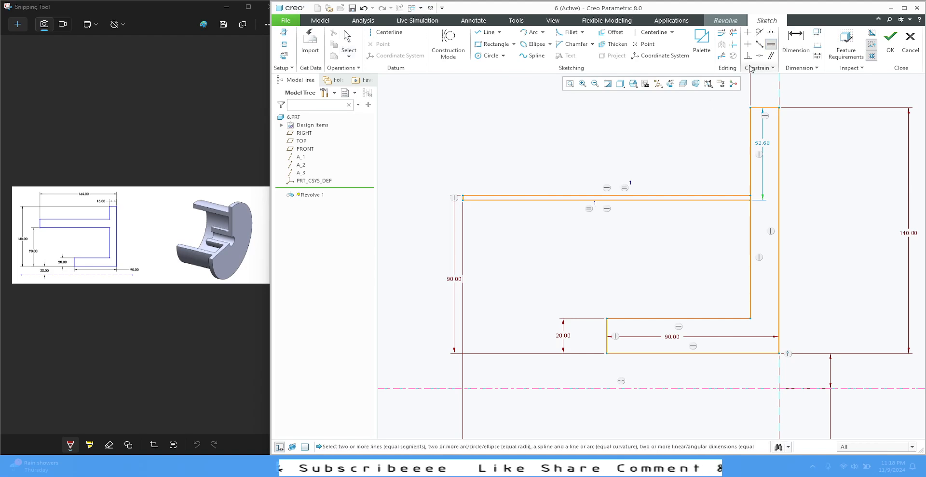
pyautogui.click(606, 340)
pyautogui.click(461, 205)
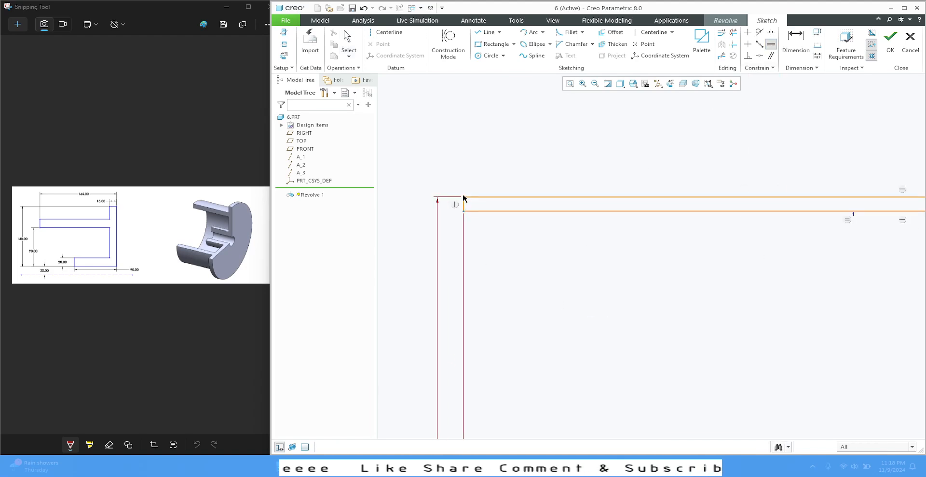
pyautogui.scroll(-2, 482, 230)
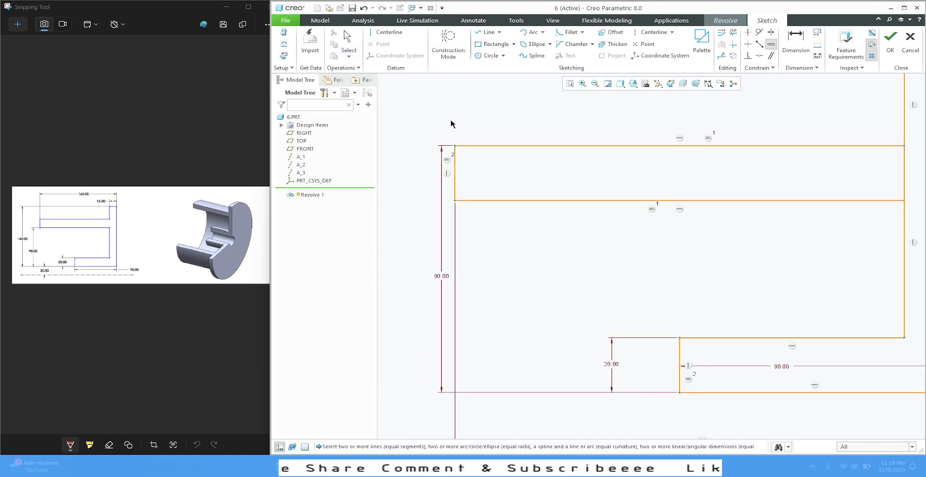
pyautogui.scroll(-2, 463, 142)
pyautogui.scroll(-1, 524, 336)
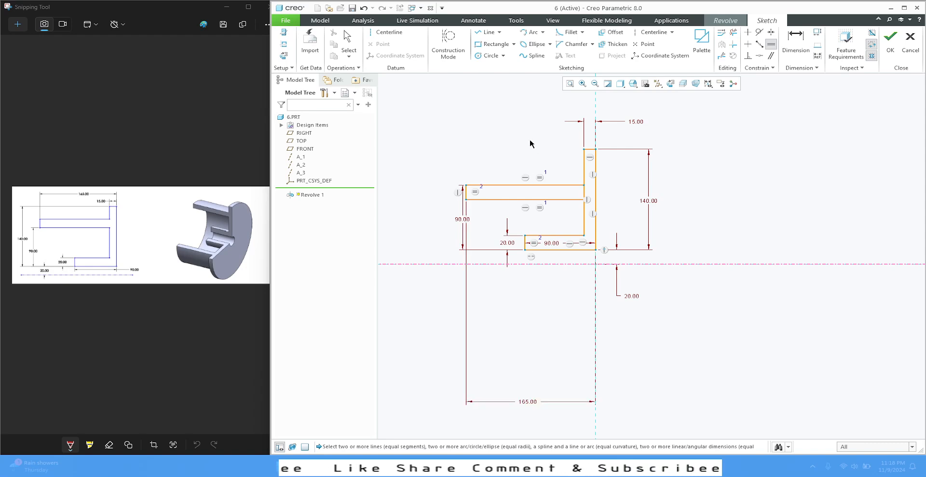
pyautogui.middleClick(537, 368)
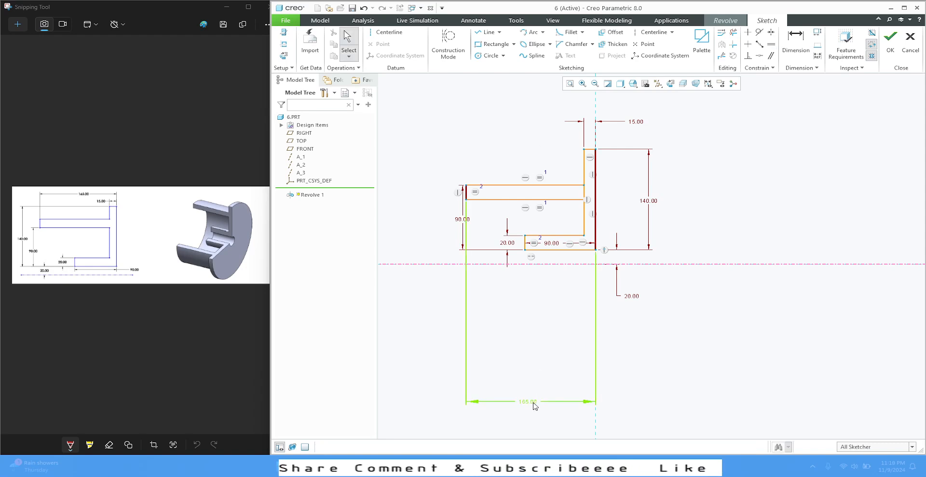
pyautogui.moveTo(534, 405); pyautogui.dragTo(542, 103)
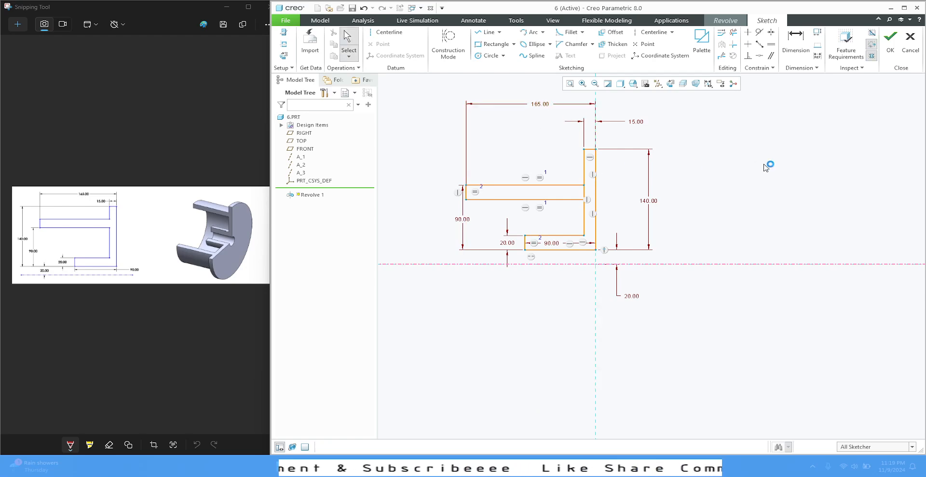
# Step: Move the 90 mm height dimension between the arms and the lower 90 mm length dimension below the profile
pyautogui.moveTo(462, 219); pyautogui.dragTo(484, 224)
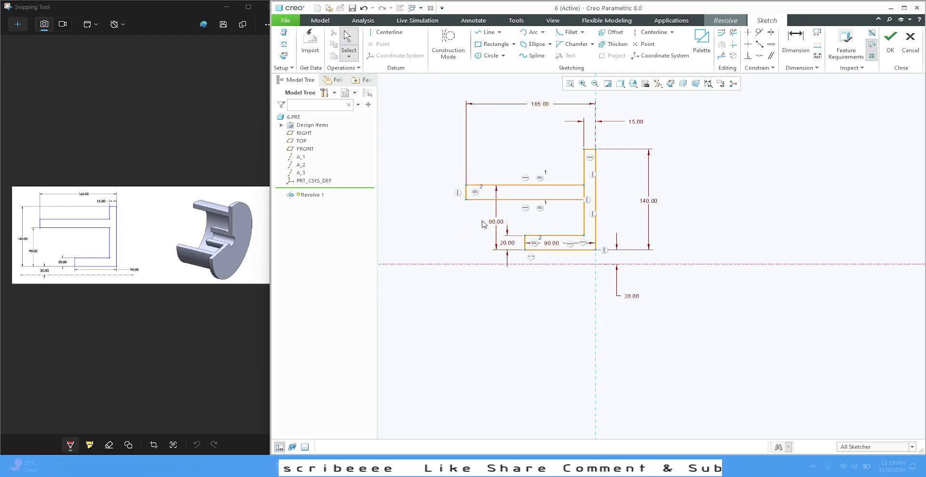
pyautogui.moveTo(552, 244); pyautogui.dragTo(559, 281)
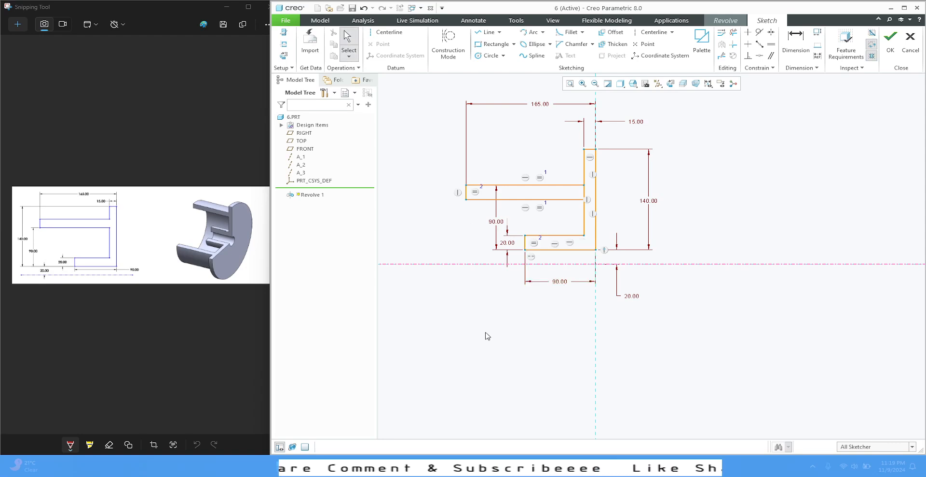
# Step: Trim the segment of the flange's inner line between the upper arm's two lines and finish the profile sketch
pyautogui.scroll(5, 588, 183)
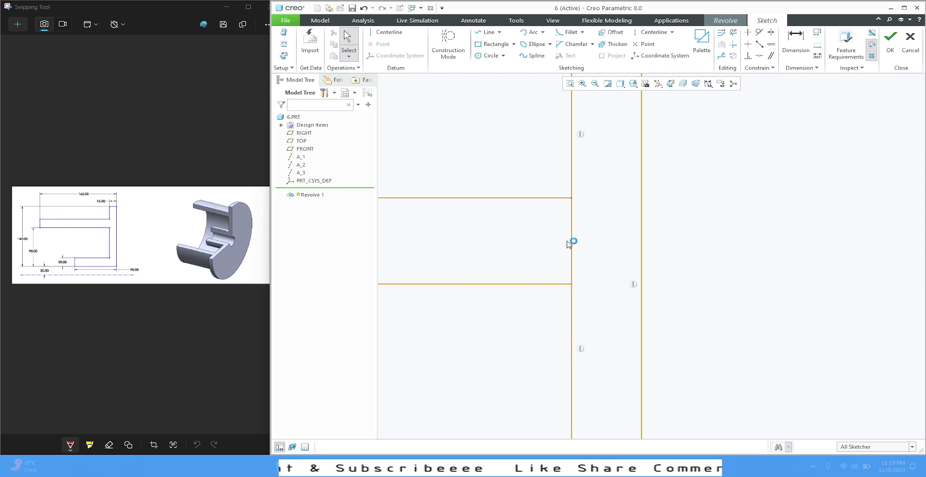
pyautogui.scroll(-5, 585, 223)
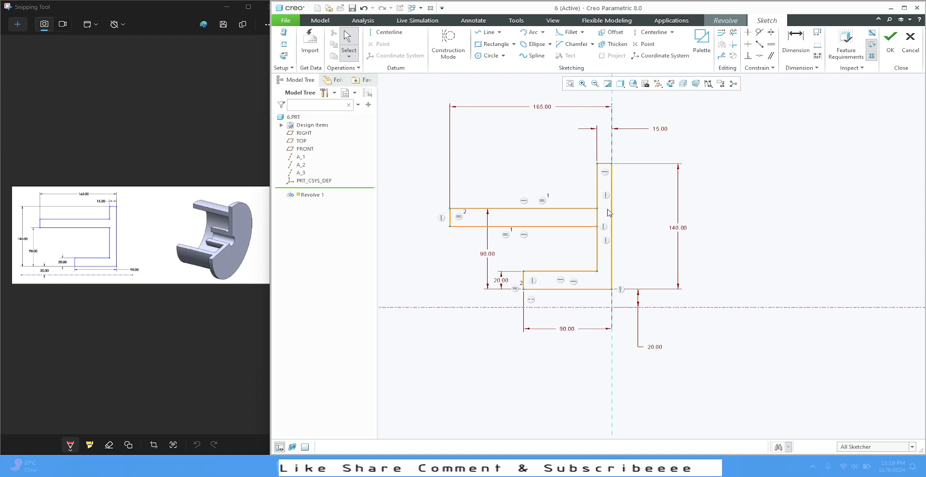
pyautogui.scroll(1, 609, 212)
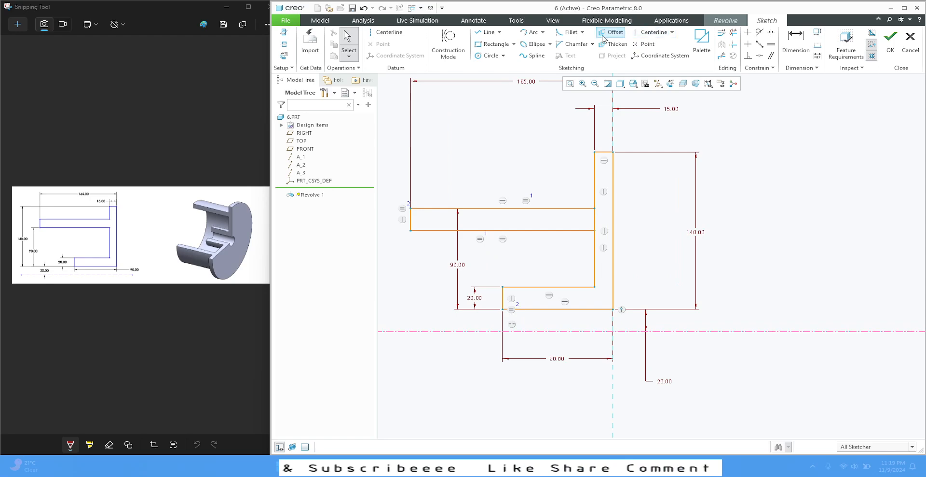
pyautogui.click(737, 33)
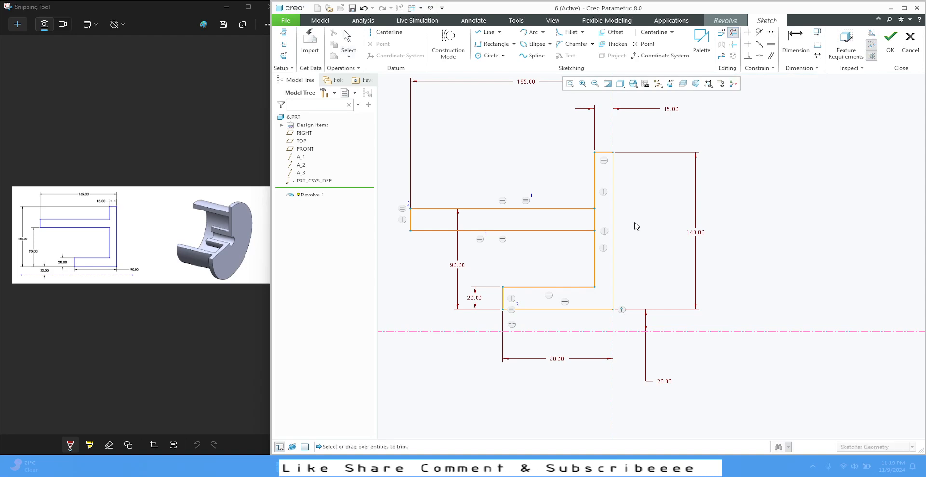
pyautogui.moveTo(586, 217); pyautogui.dragTo(600, 218)
pyautogui.middleClick(600, 218)
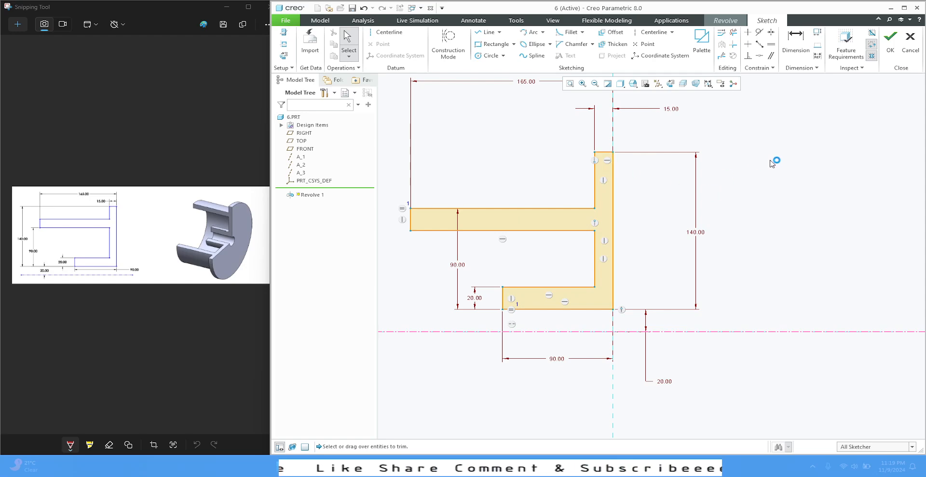
pyautogui.click(891, 46)
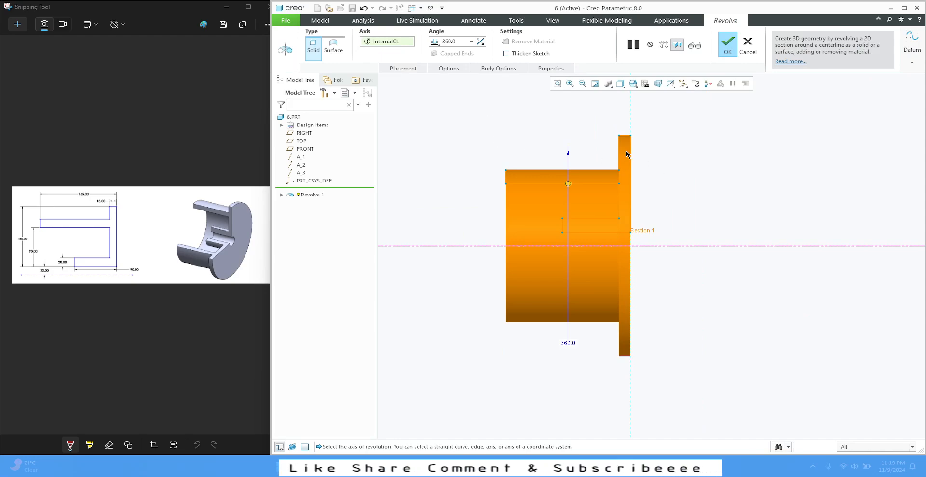
# Step: Revolve the profile as a solid by 270 degrees in the reversed direction, viewed in the standard orientation, and accept the feature
pyautogui.moveTo(679, 173)
pyautogui.mouseDown(button='middle')
pyautogui.moveTo(649, 180)
pyautogui.moveTo(690, 233)
pyautogui.mouseUp(button='middle')
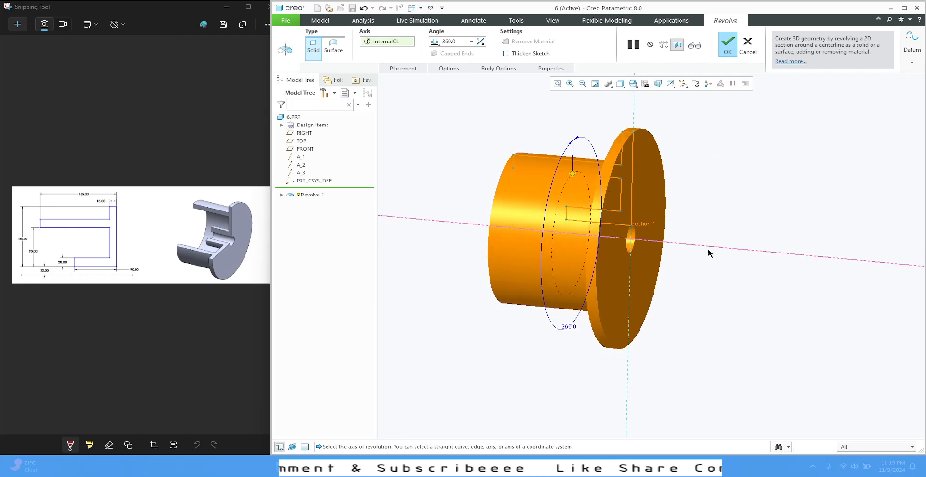
pyautogui.click(633, 83)
pyautogui.click(644, 96)
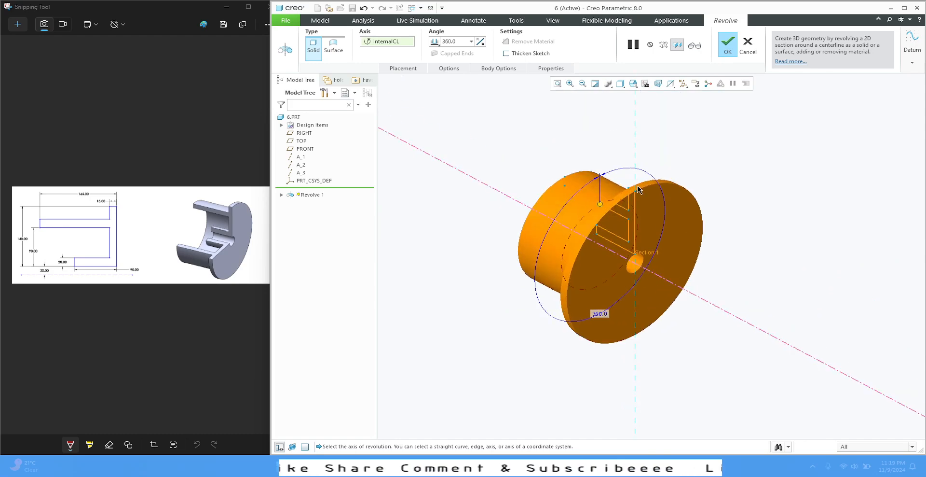
pyautogui.doubleClick(453, 42)
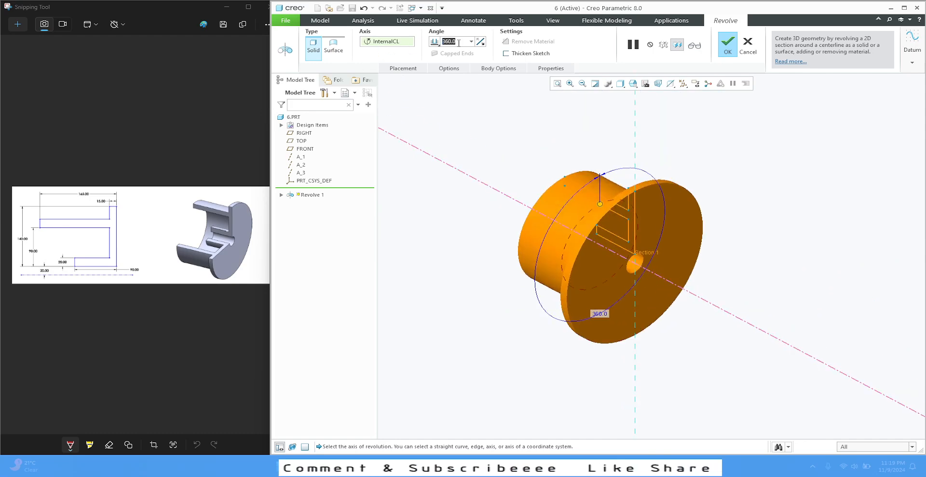
pyautogui.write('270')
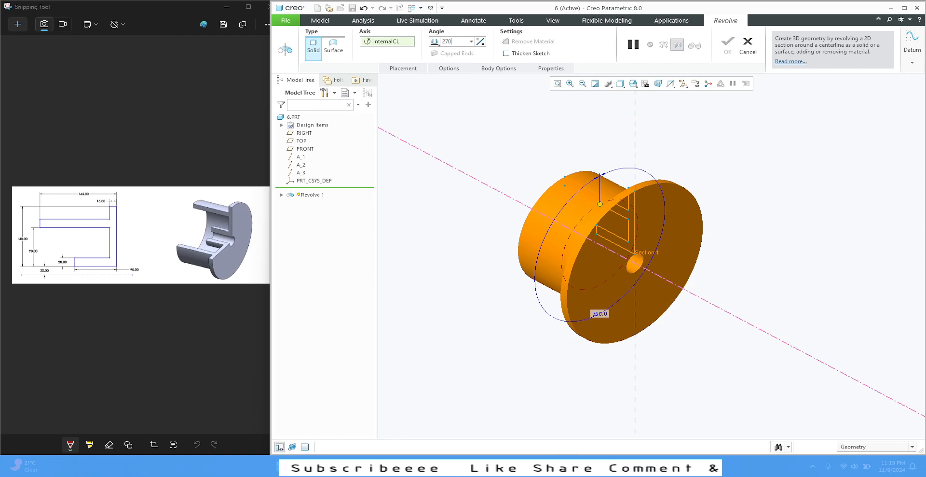
pyautogui.press('Return')
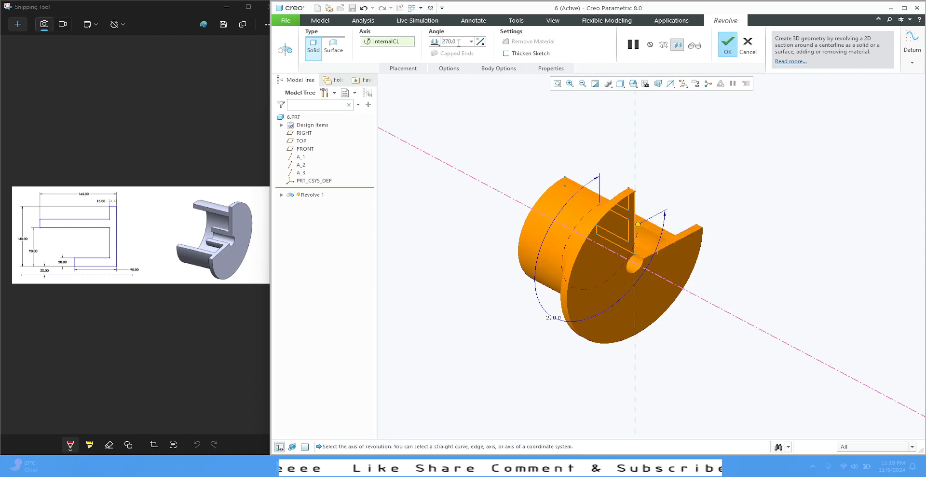
pyautogui.click(483, 46)
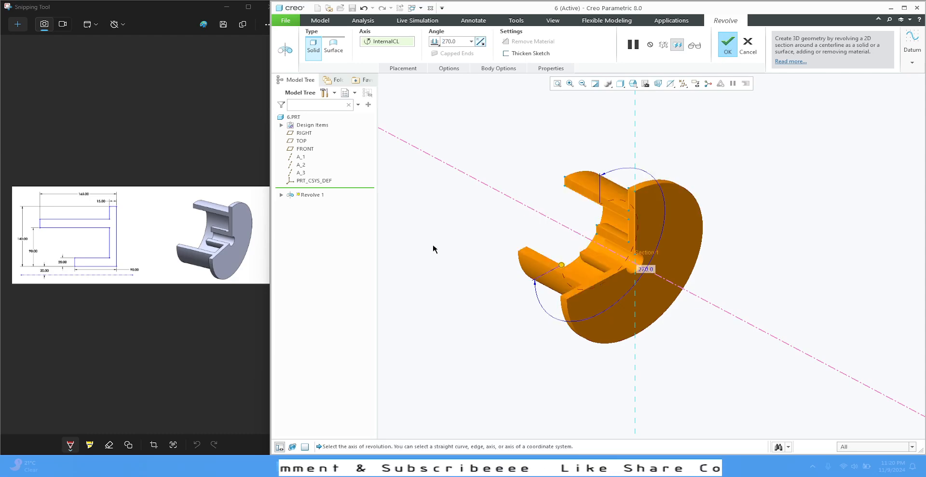
pyautogui.click(732, 50)
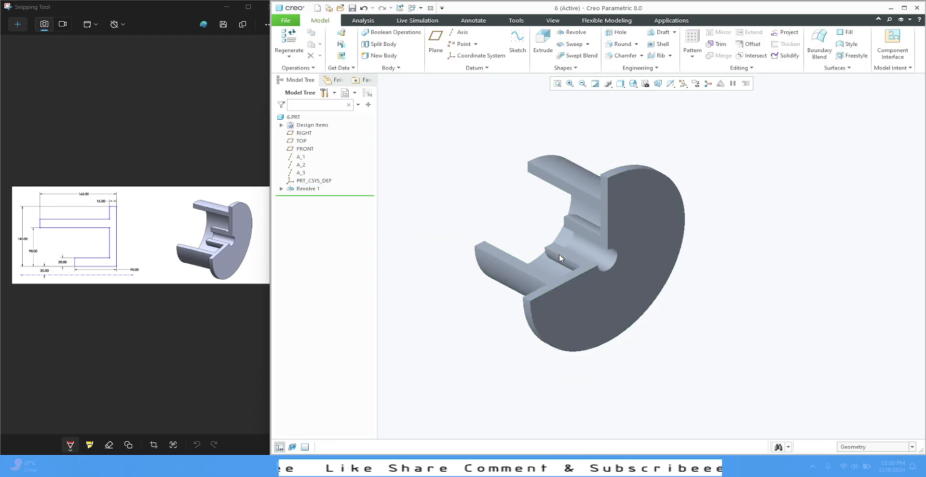
# Step: Display the hub shaded with edges and widen the modelling window over the reference drawing
pyautogui.click(622, 84)
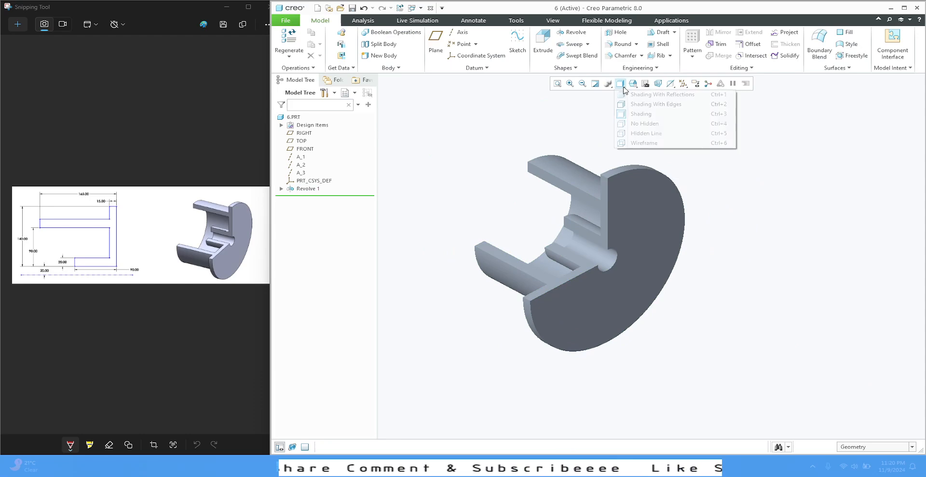
pyautogui.click(632, 104)
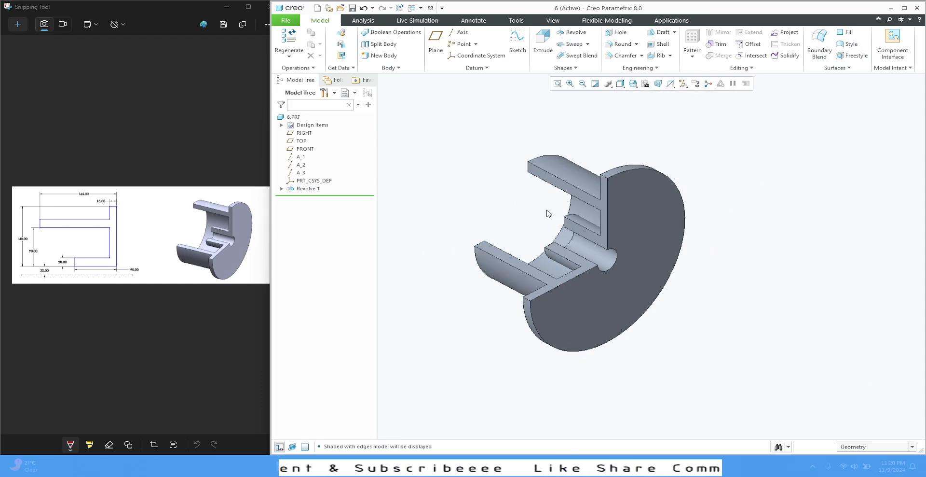
pyautogui.moveTo(548, 214); pyautogui.dragTo(545, 253, button='middle')
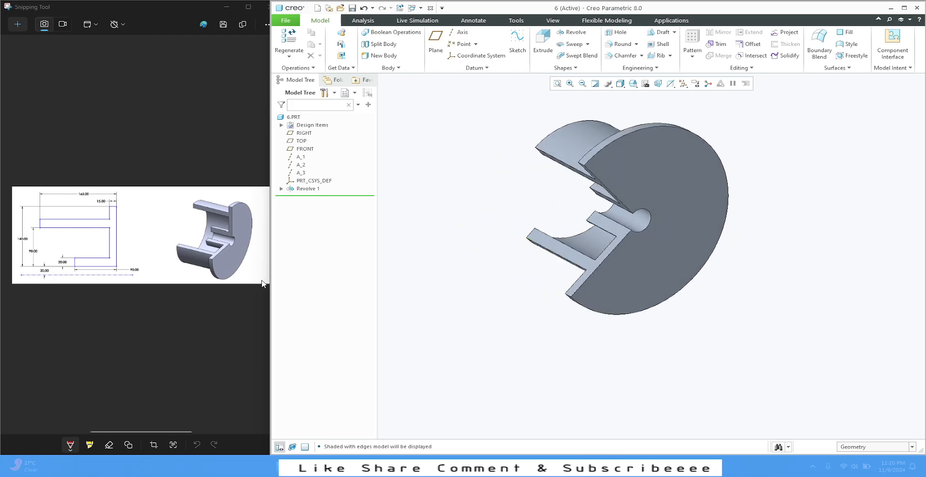
pyautogui.moveTo(271, 266); pyautogui.dragTo(117, 266)
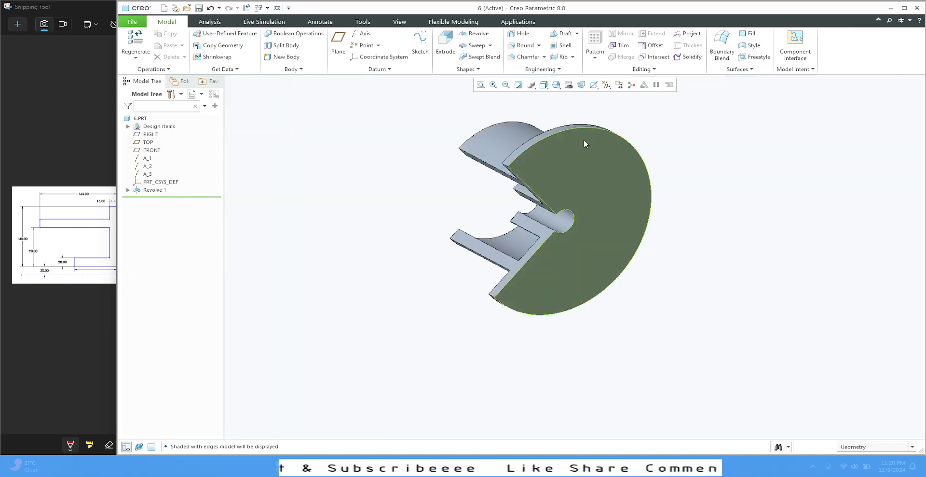
# Step: Start an extrusion sketch on the flange's flat outer face and sketch a circle about 18 mm in diameter near its upper rim
pyautogui.moveTo(584, 139)
pyautogui.mouseDown(button='middle')
pyautogui.moveTo(597, 101)
pyautogui.moveTo(621, 103)
pyautogui.moveTo(598, 135)
pyautogui.moveTo(577, 145)
pyautogui.mouseUp(button='middle')
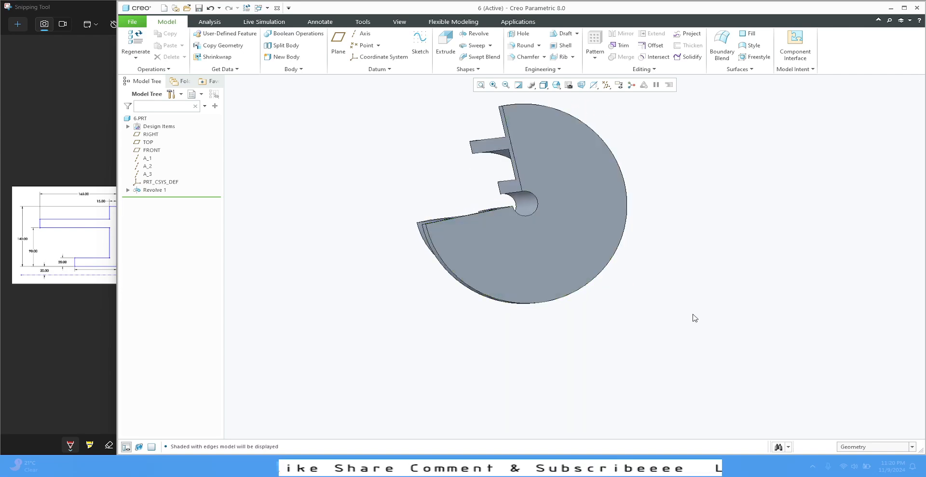
pyautogui.click(600, 160)
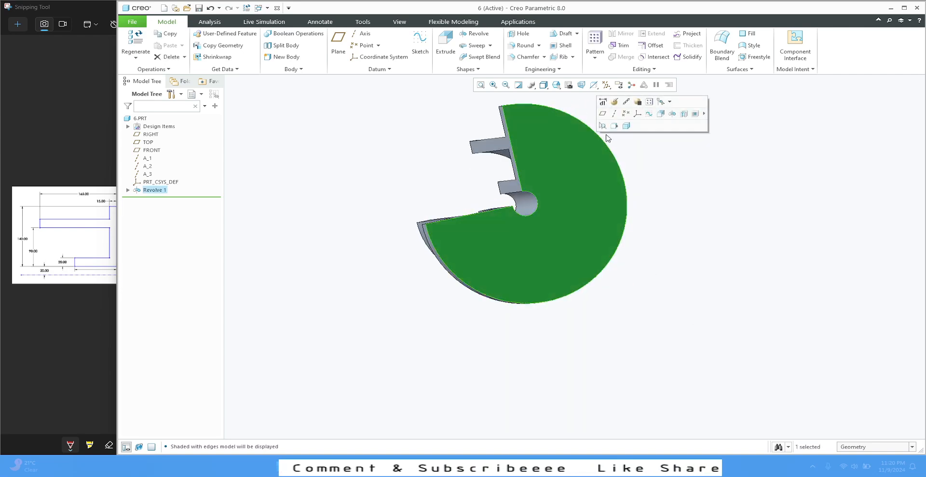
pyautogui.click(661, 114)
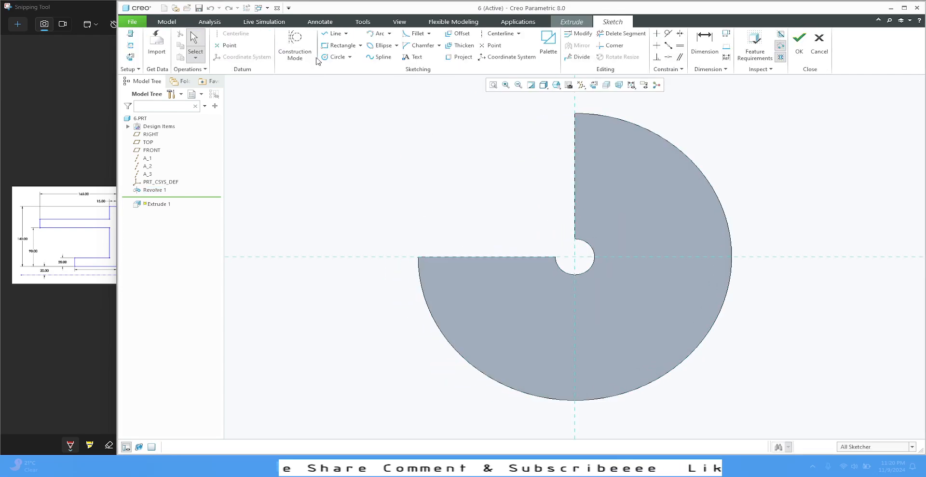
pyautogui.click(335, 57)
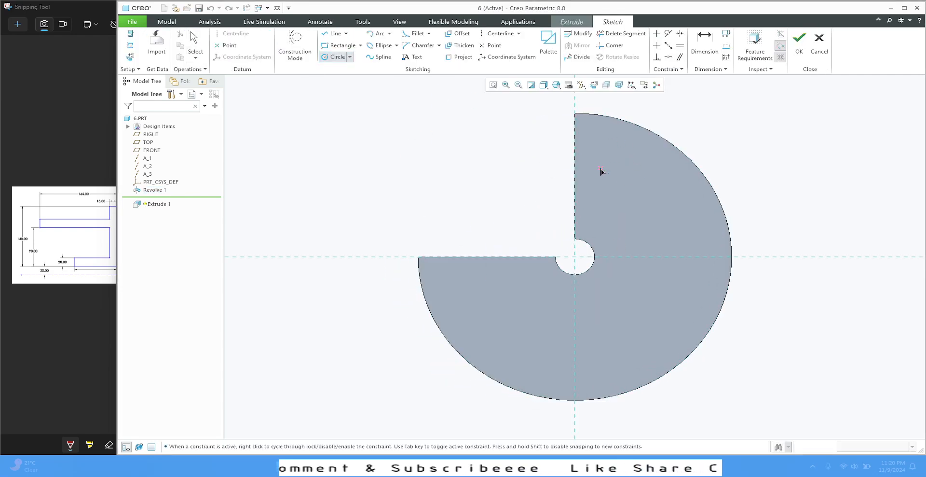
pyautogui.click(612, 143)
pyautogui.middleClick(669, 119)
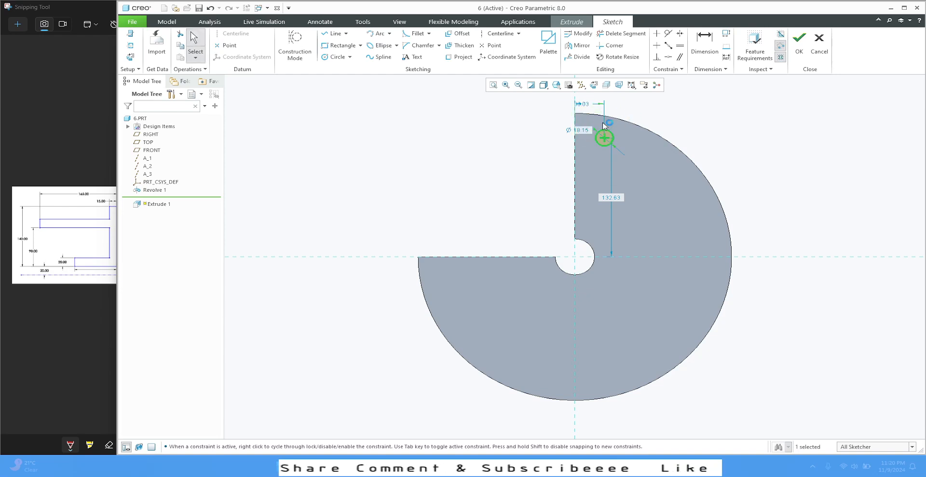
# Step: Move the small circle's diameter dimension outside the flange and set the diameter to 20 mm
pyautogui.moveTo(586, 132); pyautogui.dragTo(534, 125)
pyautogui.doubleClick(534, 125)
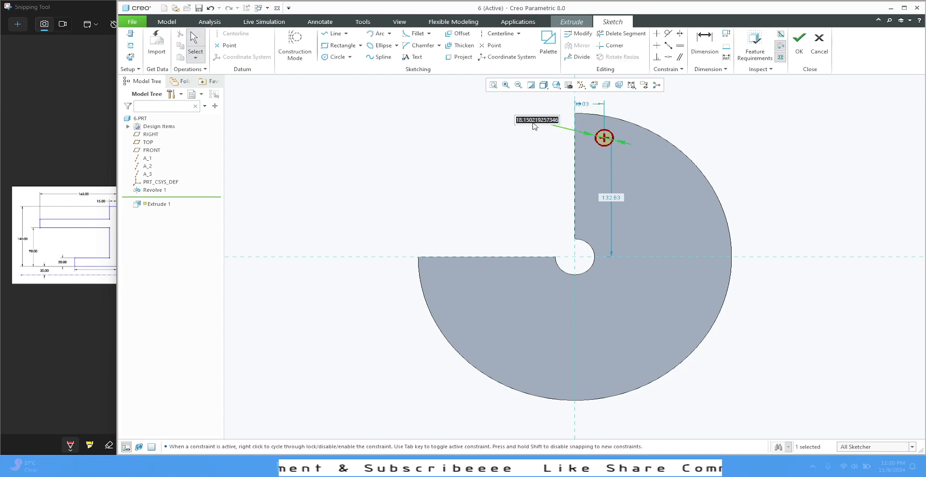
pyautogui.write('20')
pyautogui.press('Return')
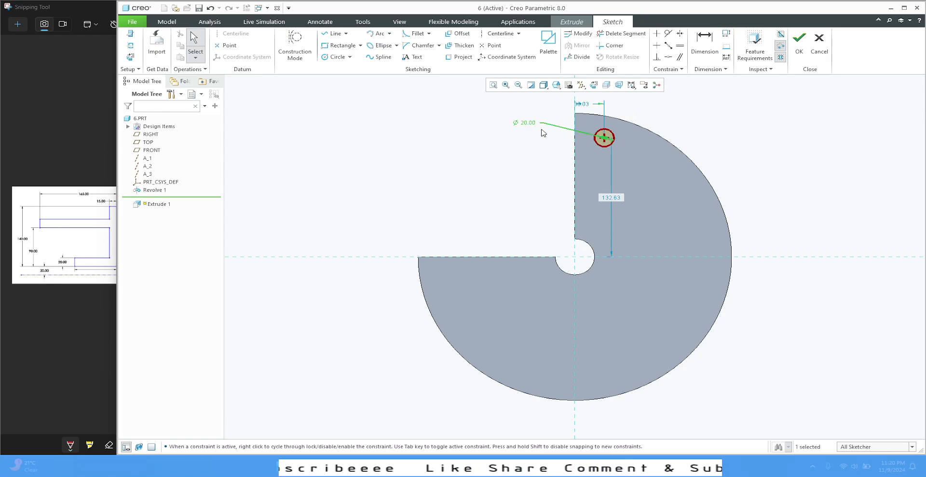
pyautogui.click(762, 122)
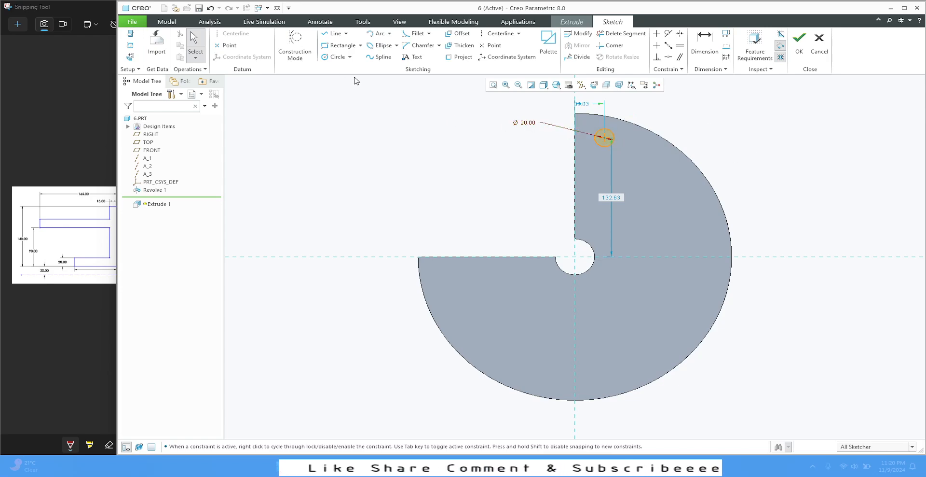
# Step: Sketch a circle centred on the flange's axis and passing through the small circle's centre
pyautogui.click(337, 56)
pyautogui.click(575, 256)
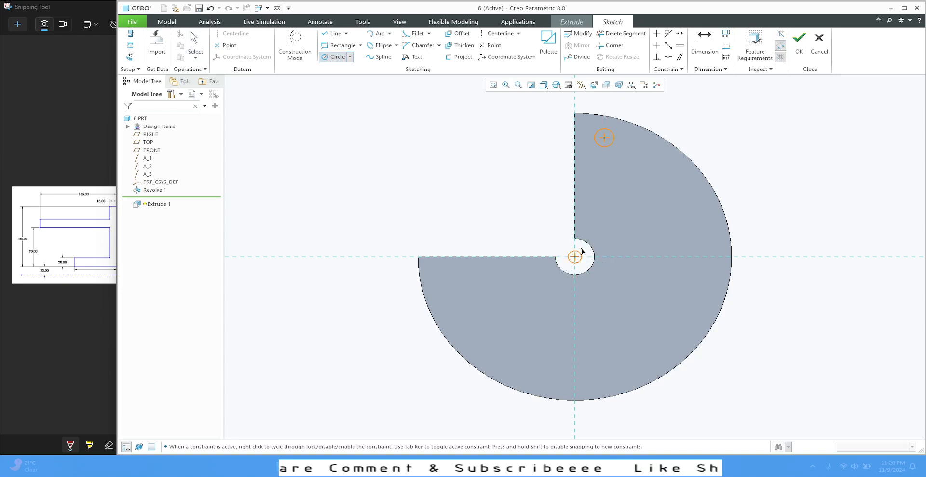
pyautogui.click(606, 141)
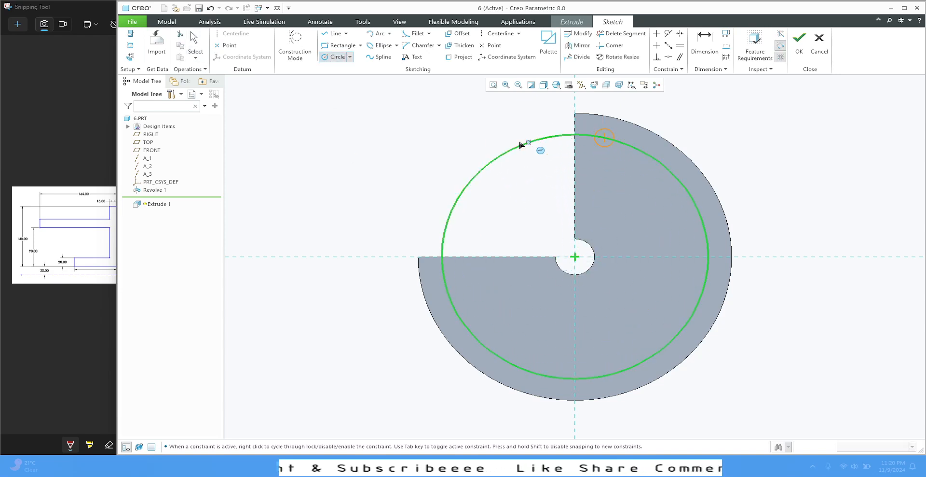
pyautogui.middleClick(474, 136)
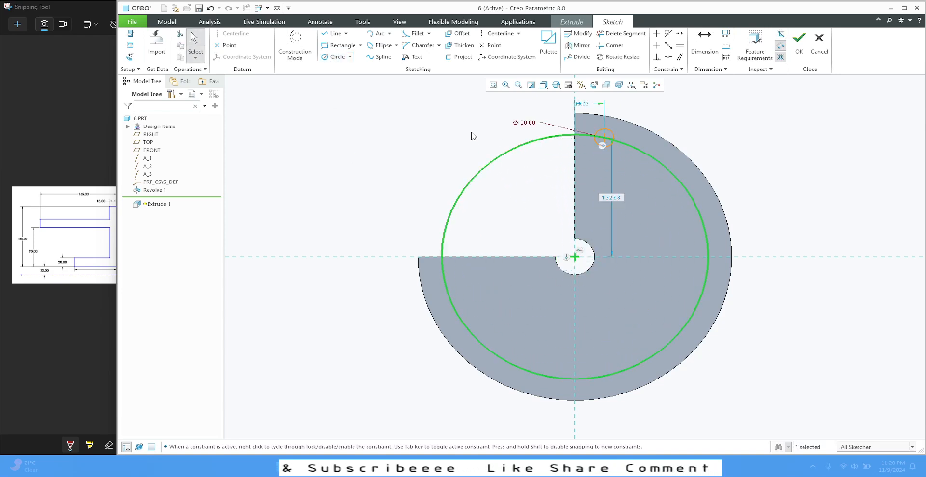
pyautogui.click(400, 163)
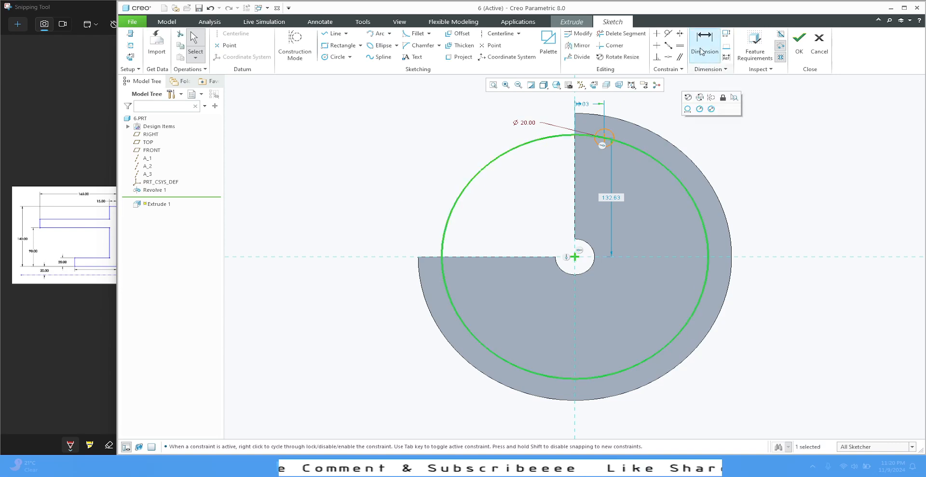
# Step: Try to dimension the large circle, abandon the dimension and delete the circle
pyautogui.click(661, 169)
pyautogui.click(696, 75)
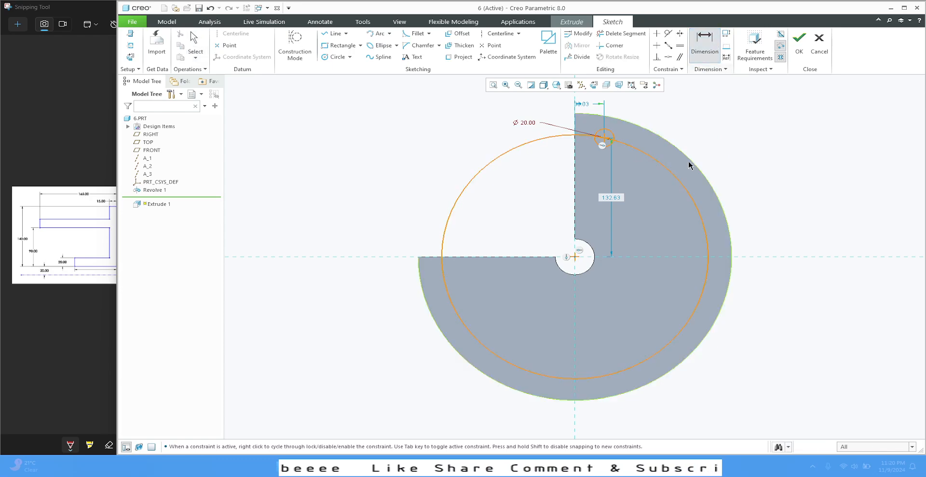
pyautogui.press('Escape')
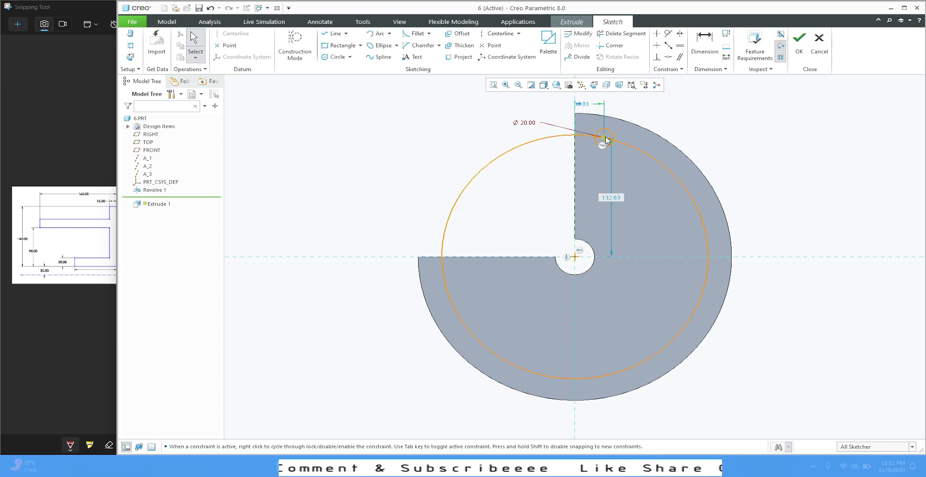
pyautogui.click(642, 154)
pyautogui.press('Delete')
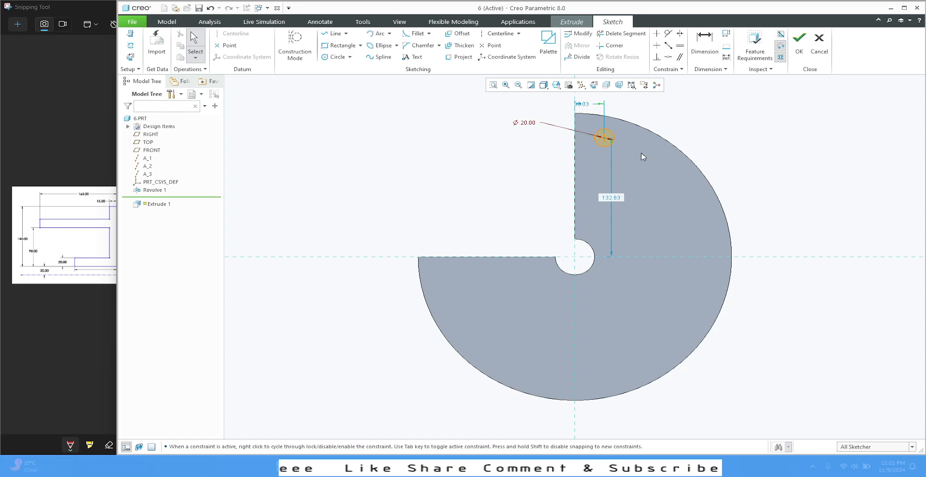
# Step: Sketch a circle about 146 mm in diameter centred on the flange's axis
pyautogui.press('c')
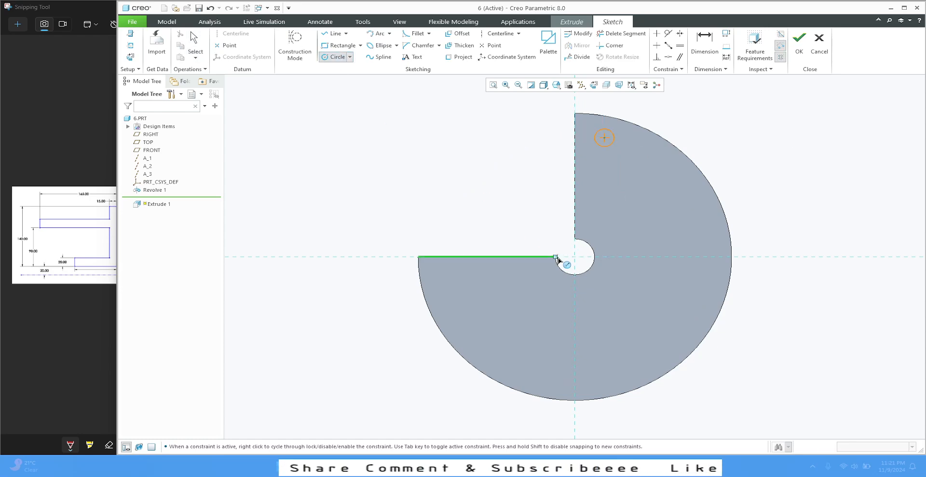
pyautogui.click(575, 256)
pyautogui.click(610, 201)
pyautogui.middleClick(510, 153)
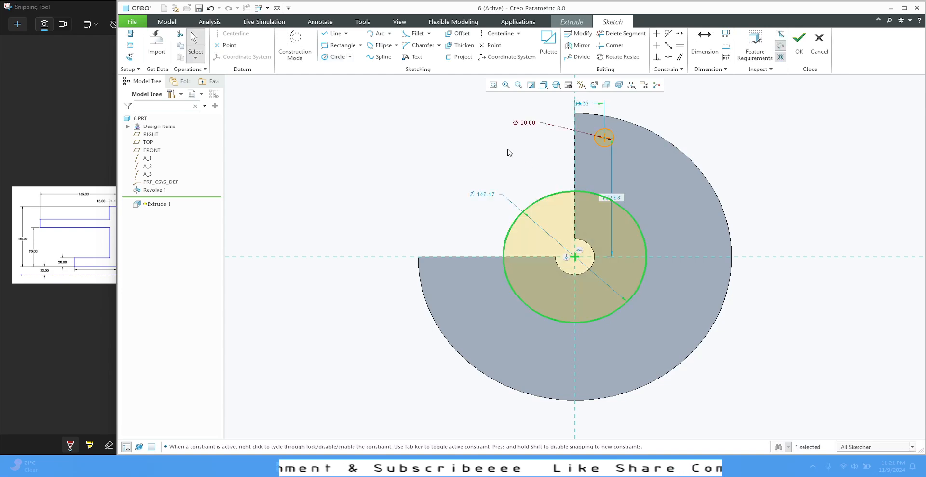
# Step: Try diameters of 200, 400, 350 and 300 mm for the circle centred on the flange's axis
pyautogui.doubleClick(493, 197)
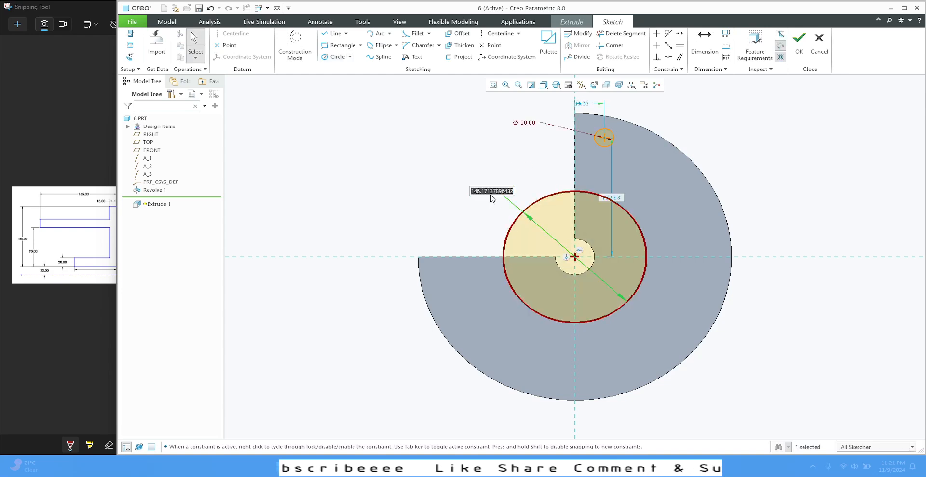
pyautogui.write('200')
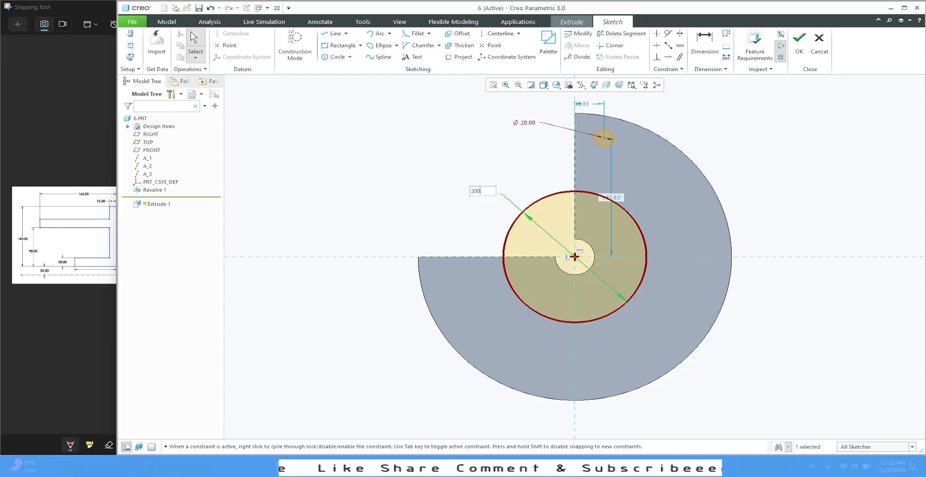
pyautogui.press('Return')
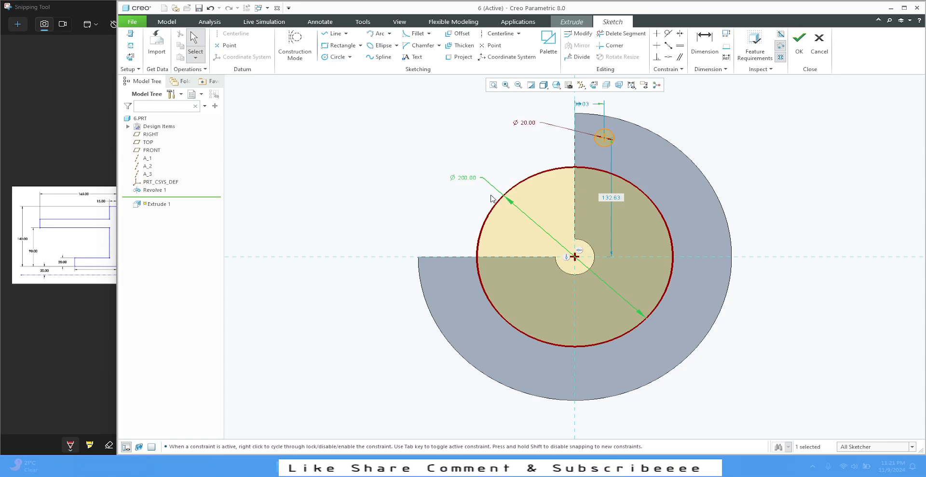
pyautogui.doubleClick(459, 179)
pyautogui.write('400')
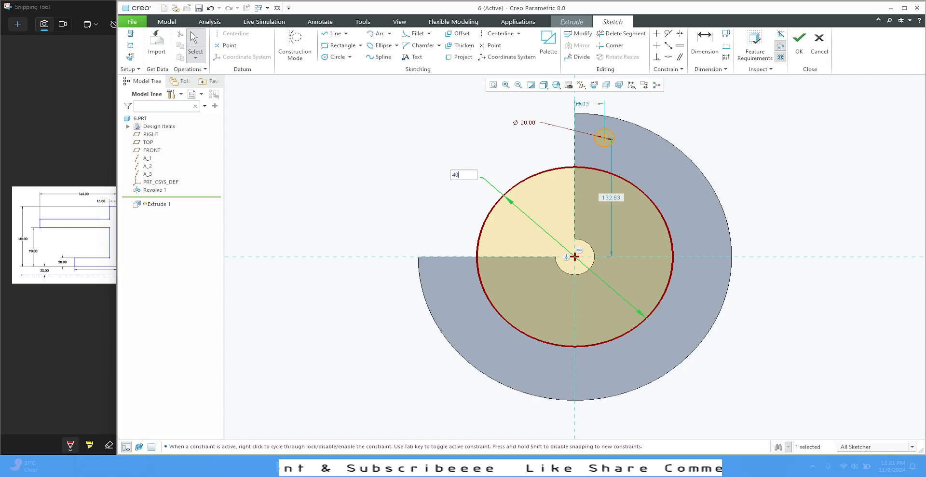
pyautogui.press('Return')
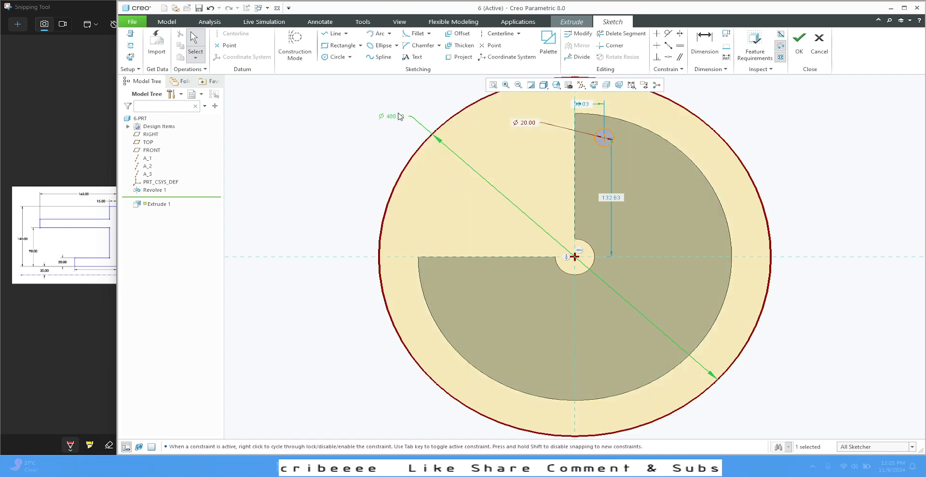
pyautogui.doubleClick(393, 116)
pyautogui.write('350')
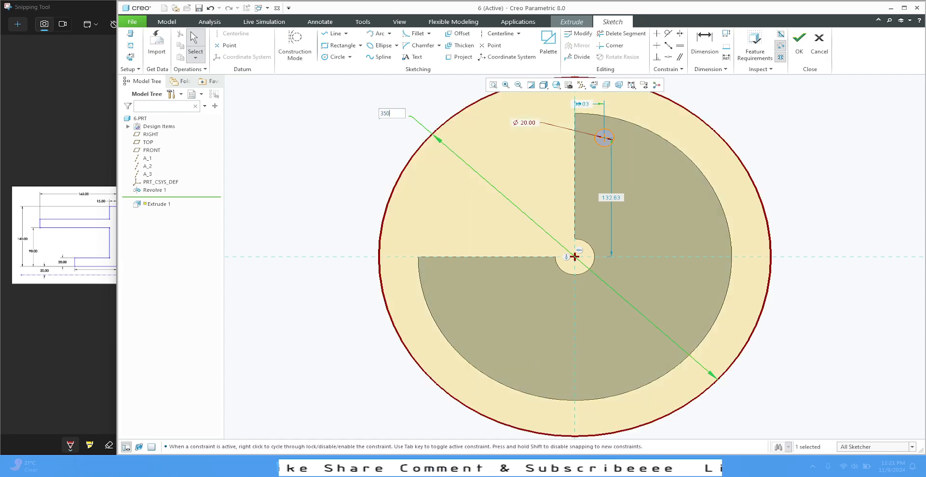
pyautogui.press('Return')
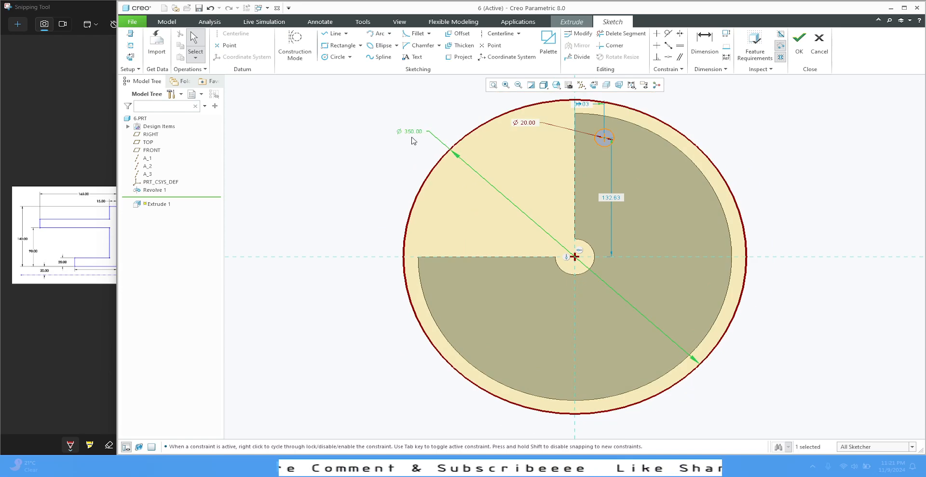
pyautogui.doubleClick(410, 131)
pyautogui.write('300')
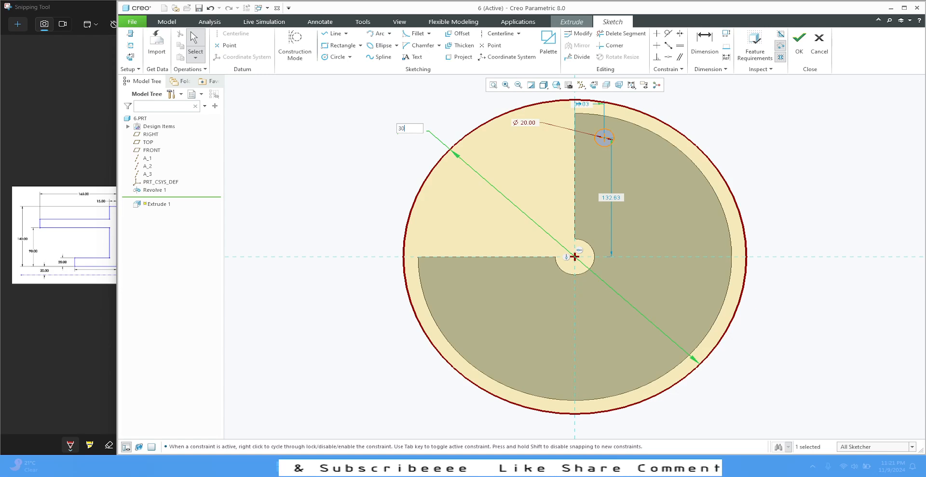
pyautogui.press('Return')
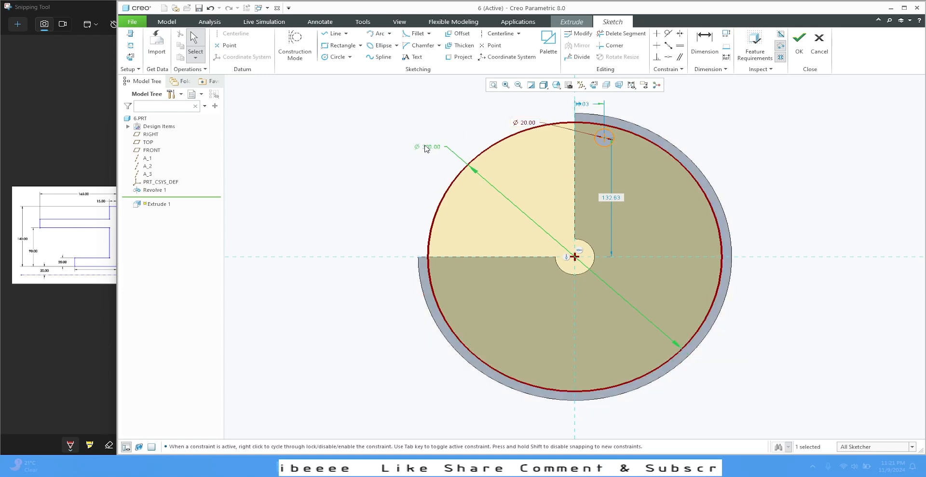
# Step: Set the large circle's diameter to 270 mm and convert it to construction geometry
pyautogui.doubleClick(430, 147)
pyautogui.write('2')
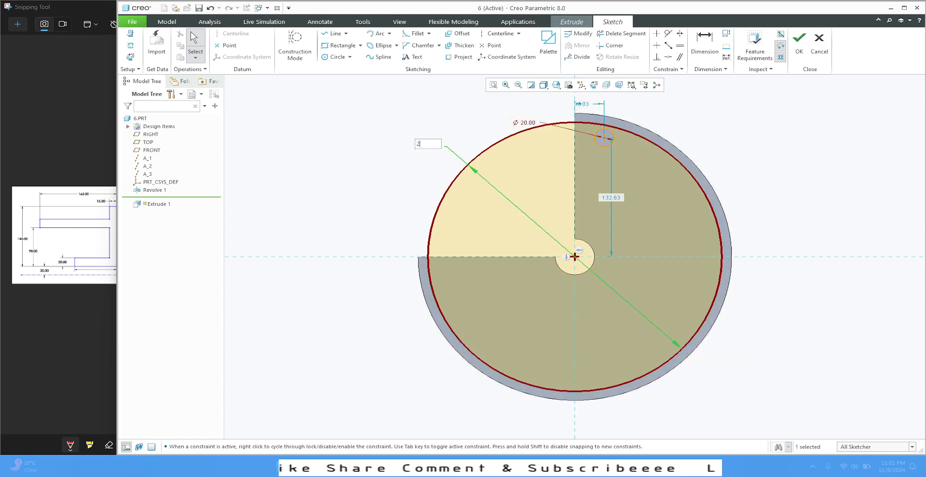
pyautogui.write('70')
pyautogui.press('Return')
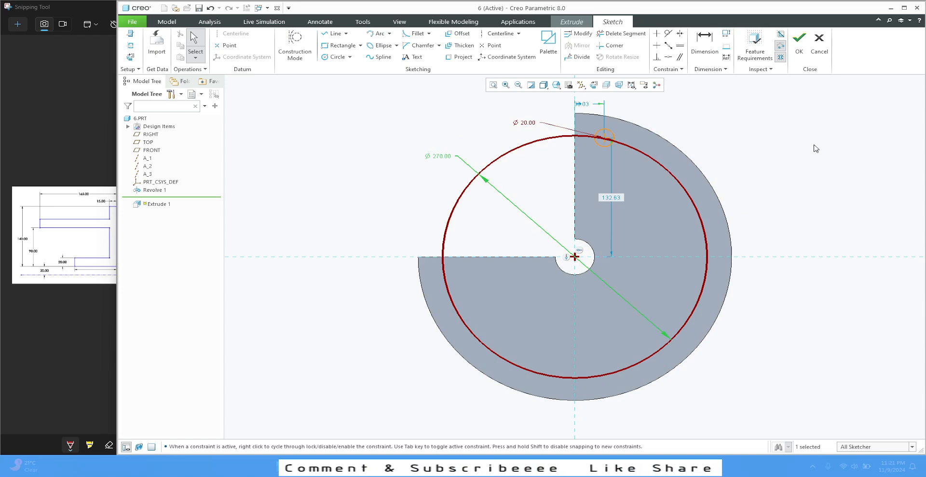
pyautogui.click(814, 145)
pyautogui.click(531, 144)
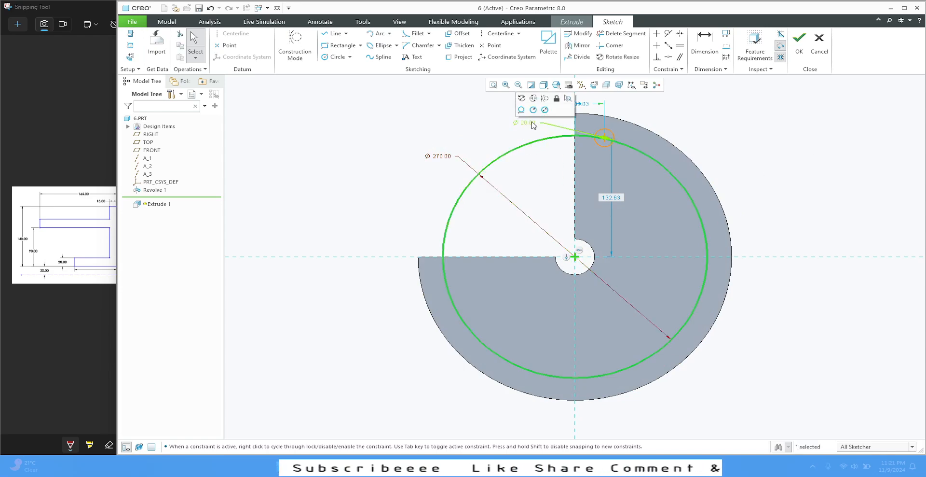
pyautogui.click(545, 98)
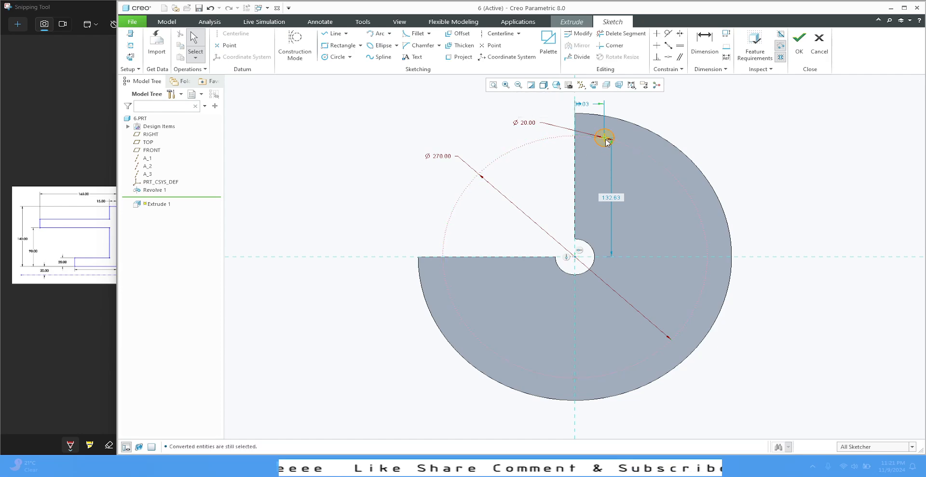
# Step: Constrain the small circle's centre to be coincident with the 270 mm construction circle
pyautogui.scroll(-5, 606, 141)
pyautogui.click(537, 174)
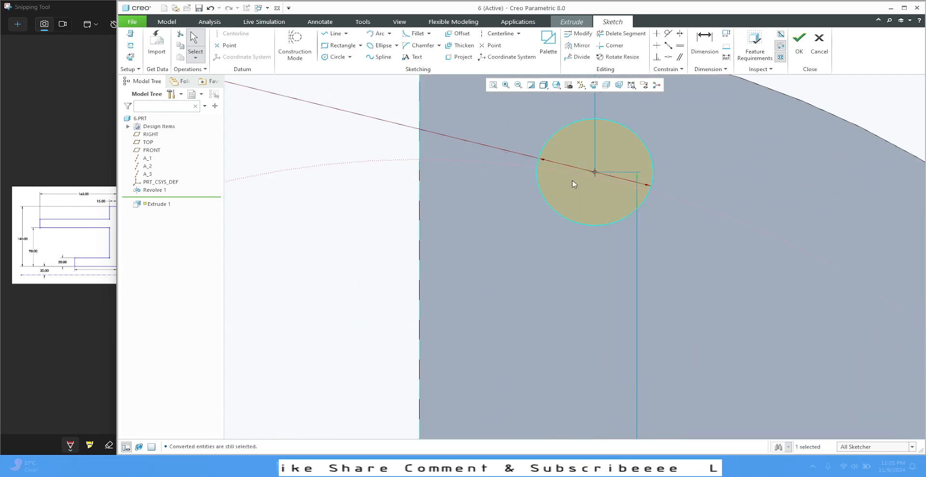
pyautogui.keyDown('ctrl'); pyautogui.click(521, 166); pyautogui.keyUp('ctrl')
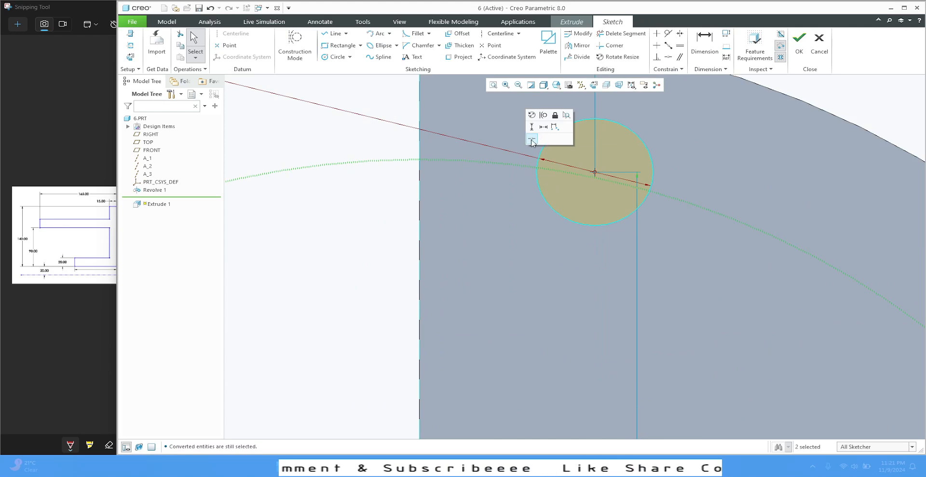
pyautogui.click(533, 141)
pyautogui.scroll(5, 597, 182)
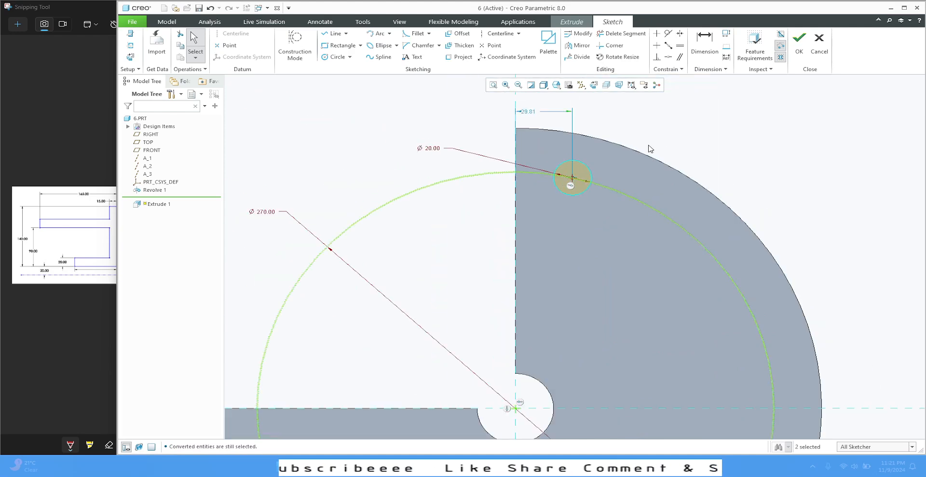
pyautogui.scroll(2, 679, 114)
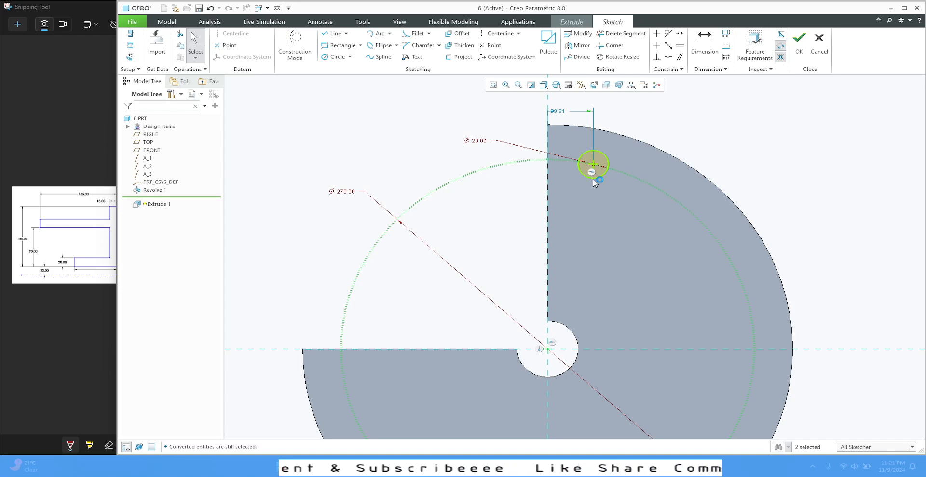
# Step: Set the small circle's horizontal distance from the vertical reference to 30 mm and finish the sketch
pyautogui.moveTo(594, 166); pyautogui.dragTo(633, 178)
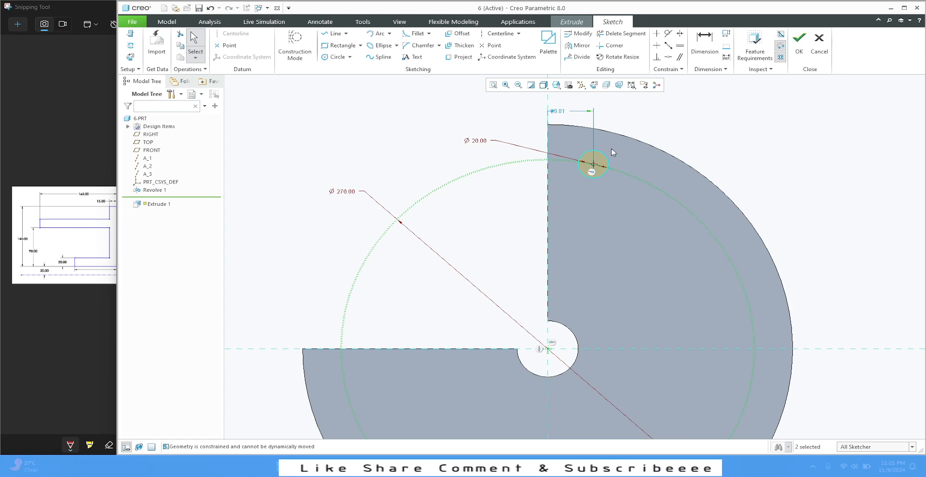
pyautogui.click(605, 160)
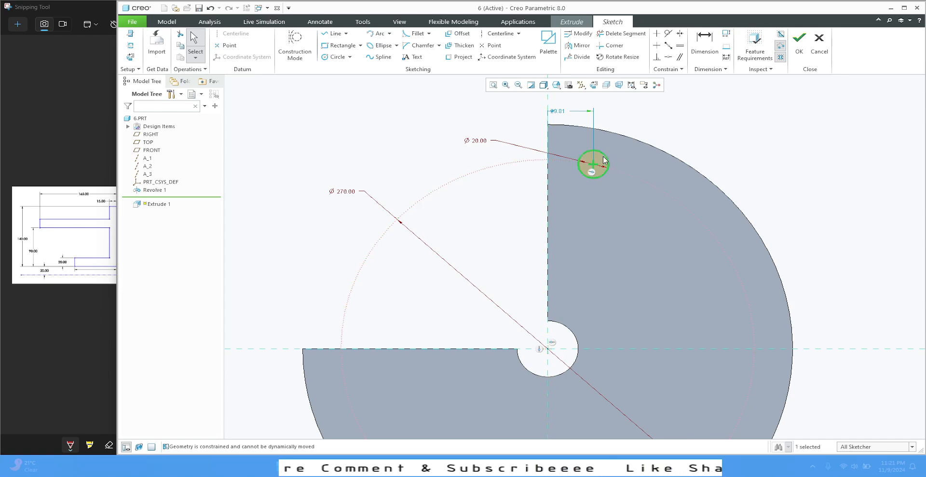
pyautogui.moveTo(605, 160)
pyautogui.mouseDown()
pyautogui.moveTo(641, 183)
pyautogui.moveTo(610, 174)
pyautogui.mouseUp()
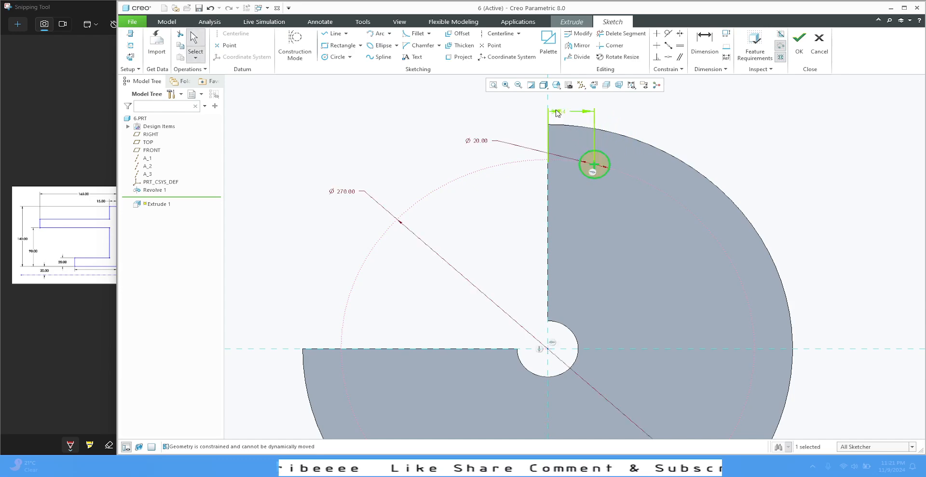
pyautogui.doubleClick(558, 112)
pyautogui.write('30')
pyautogui.press('Return')
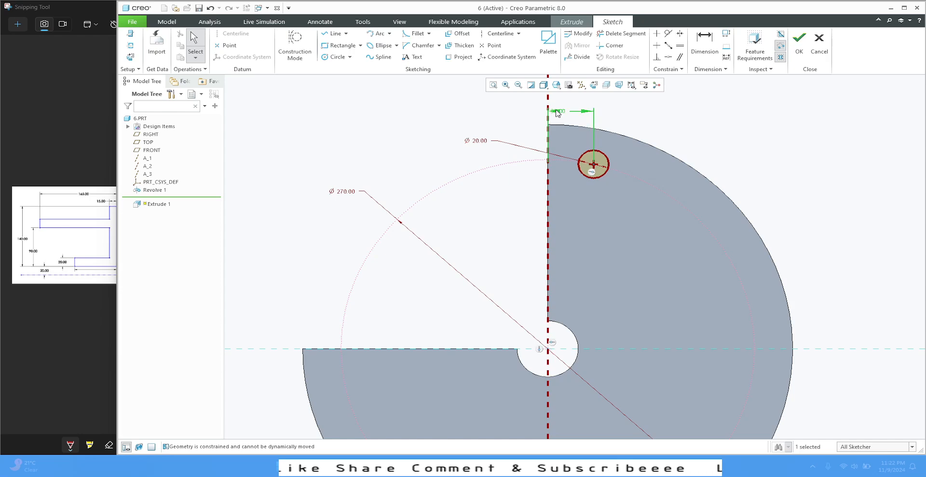
pyautogui.scroll(-3, 711, 130)
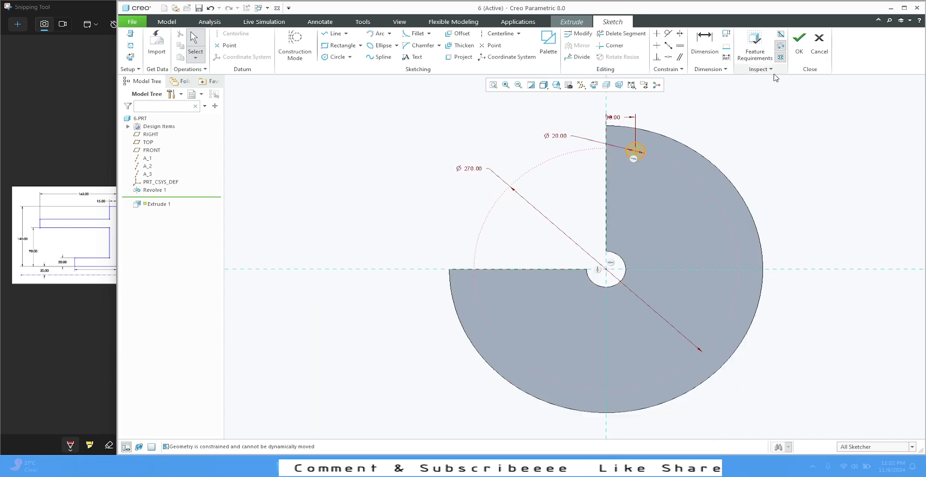
pyautogui.click(798, 49)
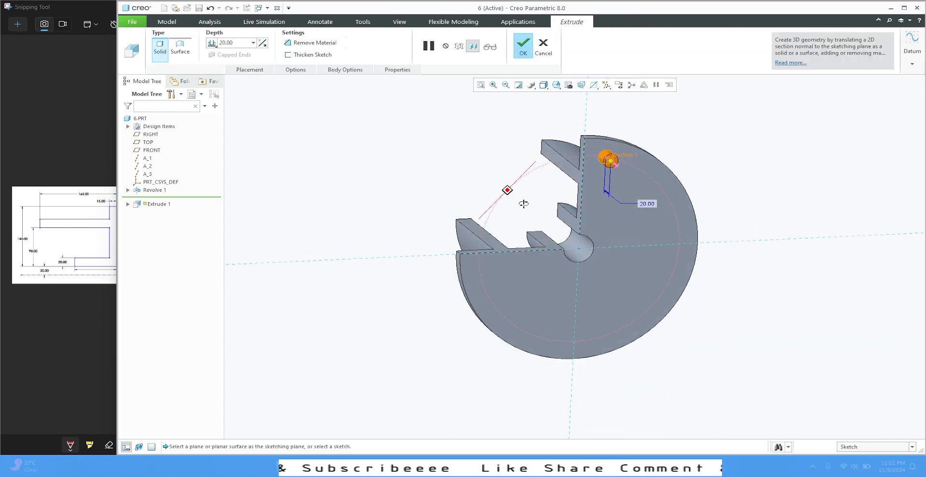
# Step: Make the extrusion a 20 mm deep cut that removes material, flipped into the flange, and complete the feature
pyautogui.scroll(5, 548, 156)
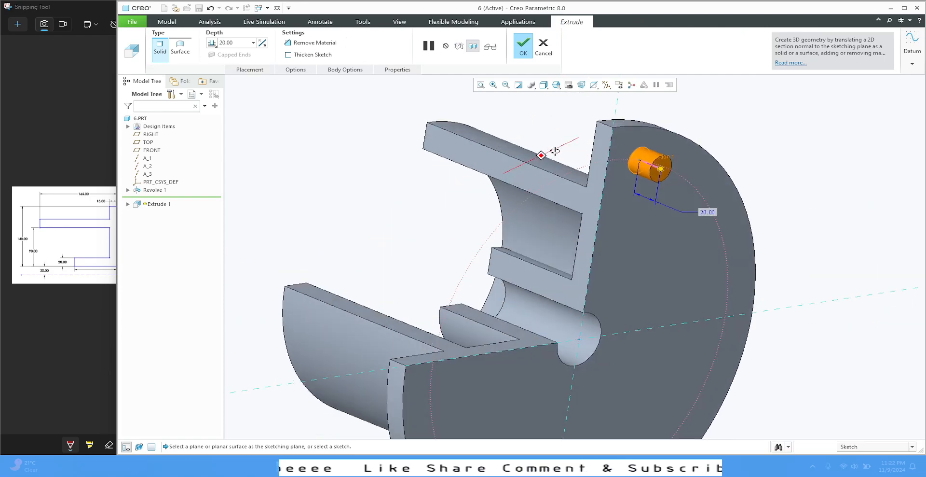
pyautogui.click(289, 43)
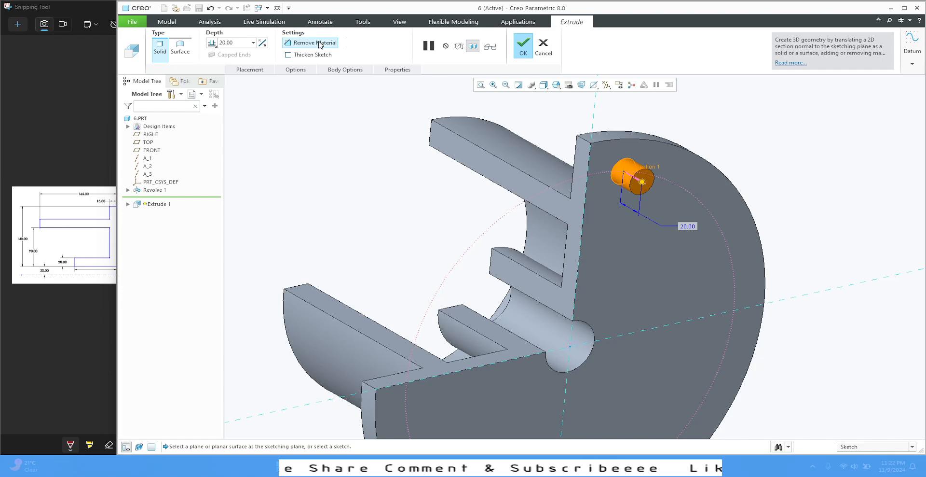
pyautogui.click(263, 44)
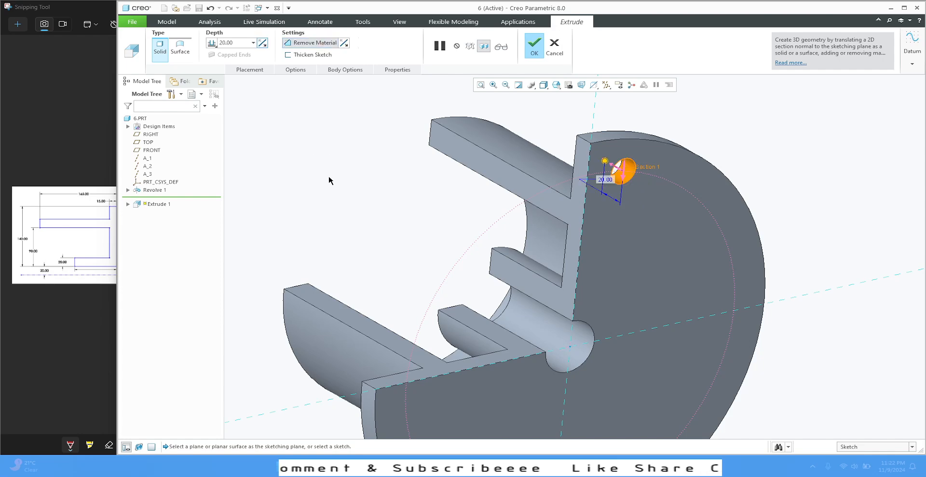
pyautogui.moveTo(369, 212)
pyautogui.mouseDown(button='middle')
pyautogui.moveTo(403, 213)
pyautogui.moveTo(372, 209)
pyautogui.mouseUp(button='middle')
pyautogui.click(534, 46)
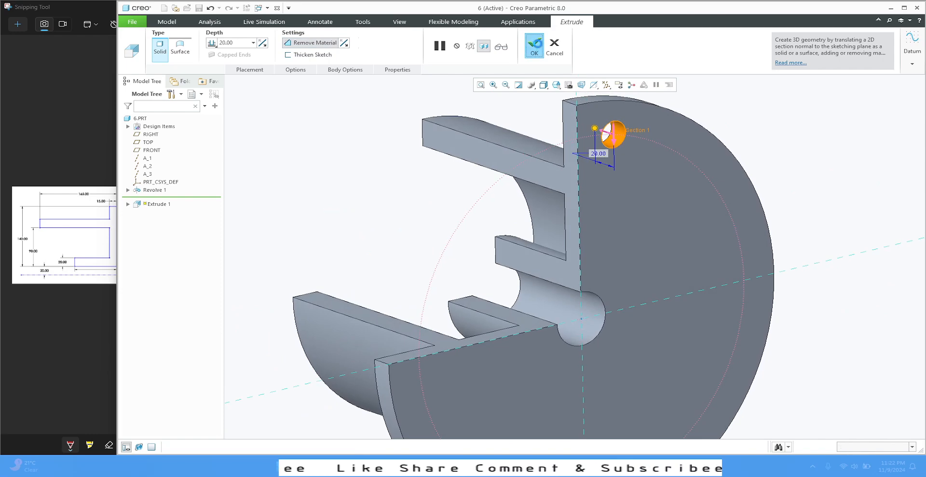
pyautogui.scroll(-3, 424, 198)
pyautogui.click(400, 198)
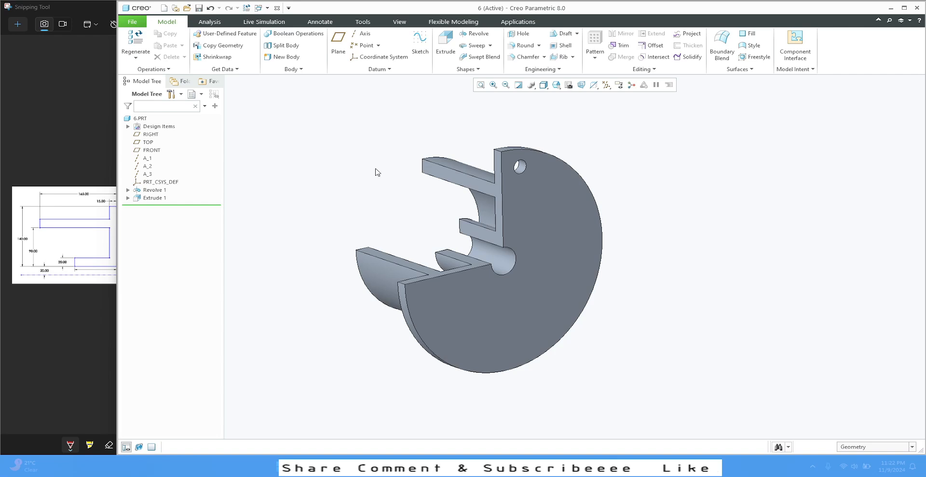
# Step: Start an axis pattern of the extruded hole cut, turn on axis display and choose the hub's central axis as pattern centre
pyautogui.scroll(2, 537, 167)
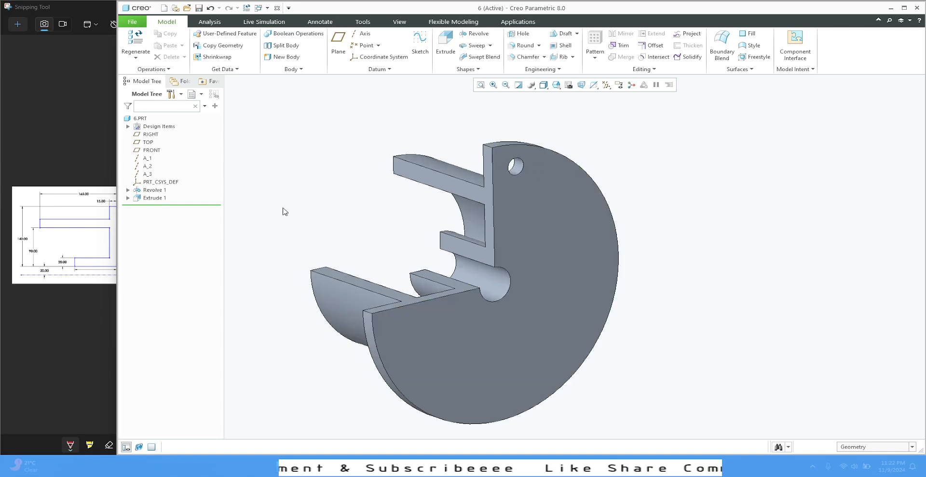
pyautogui.click(154, 198)
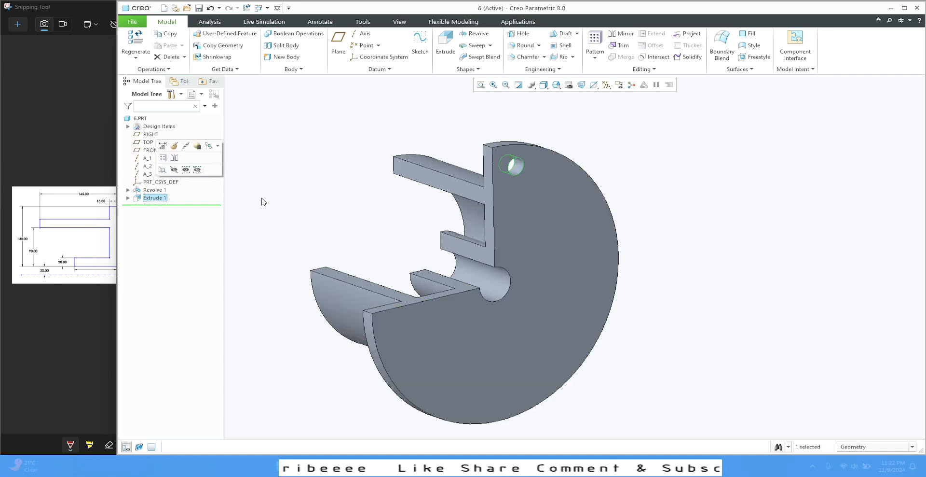
pyautogui.click(594, 57)
pyautogui.click(611, 73)
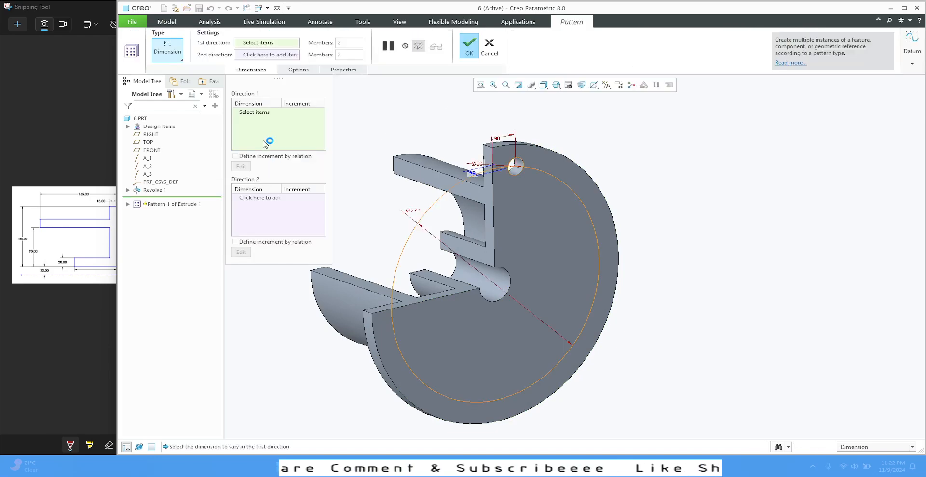
pyautogui.click(182, 62)
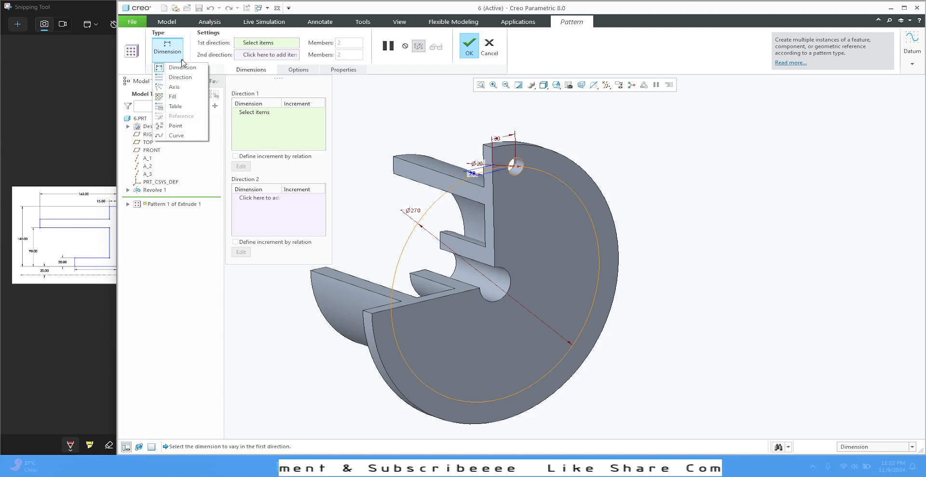
pyautogui.click(179, 88)
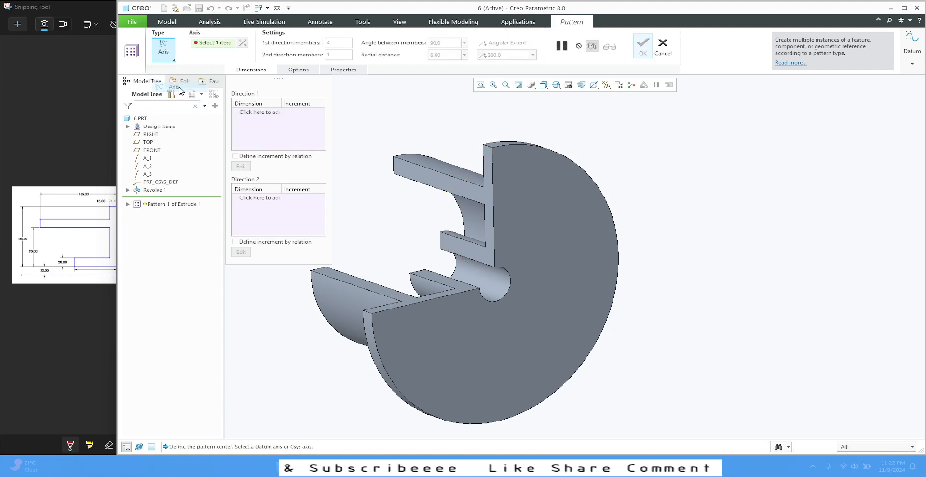
pyautogui.click(607, 85)
pyautogui.click(607, 105)
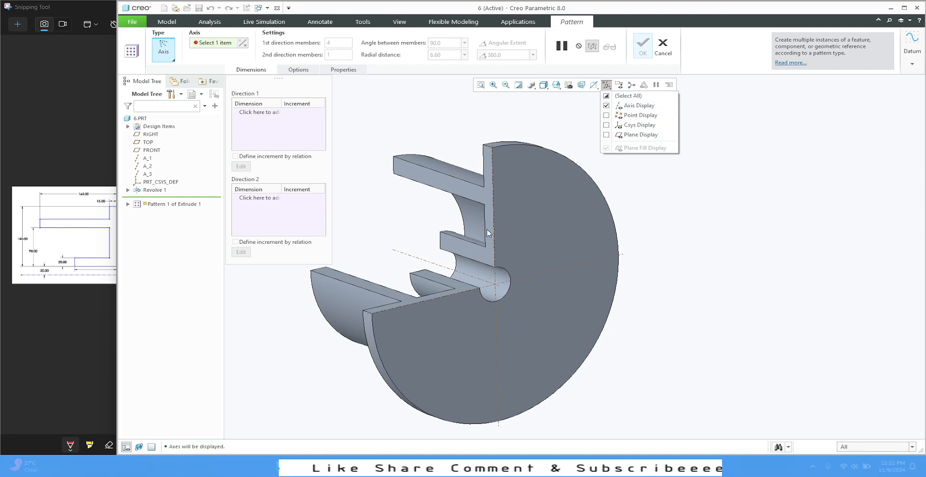
pyautogui.click(445, 268)
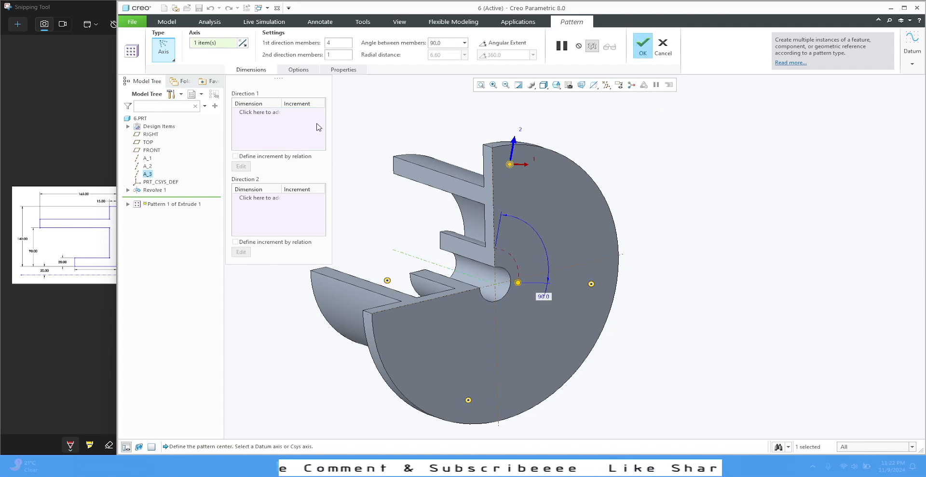
# Step: Try 8 first-direction members for the hole pattern, spread over an angular extent of 270 degrees
pyautogui.doubleClick(349, 43)
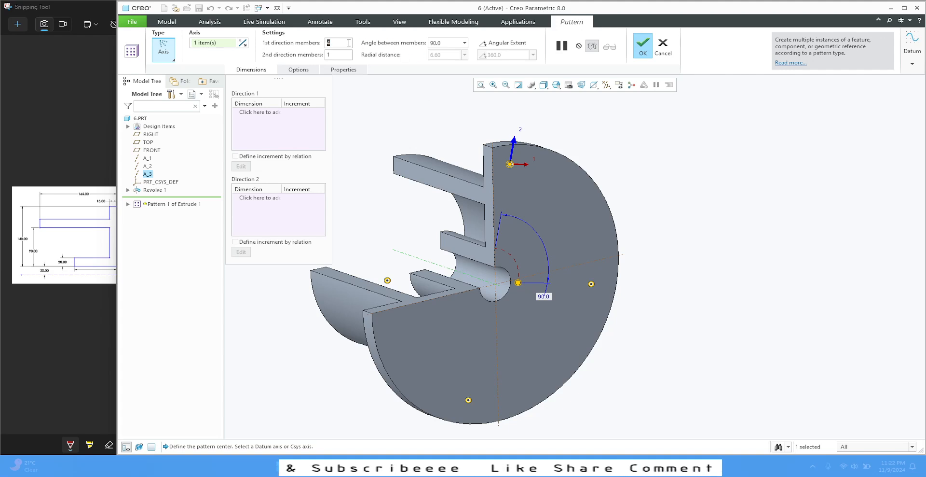
pyautogui.write('8')
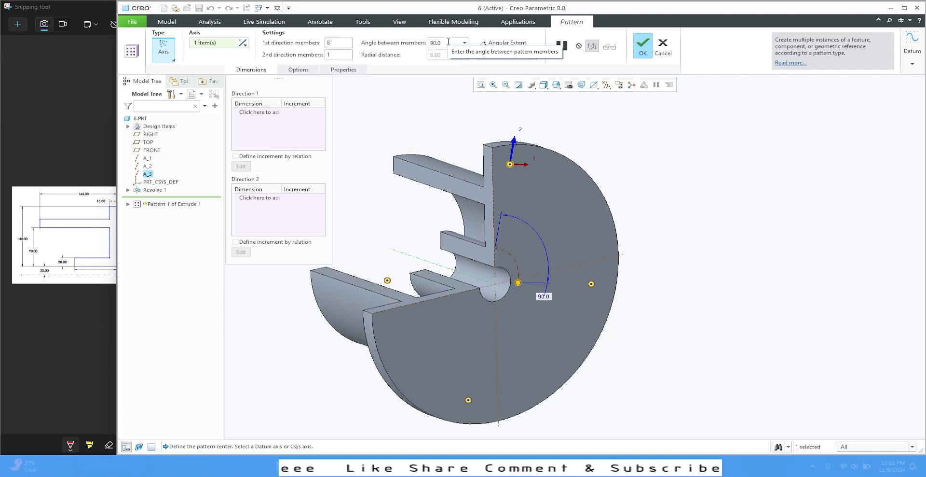
pyautogui.click(465, 43)
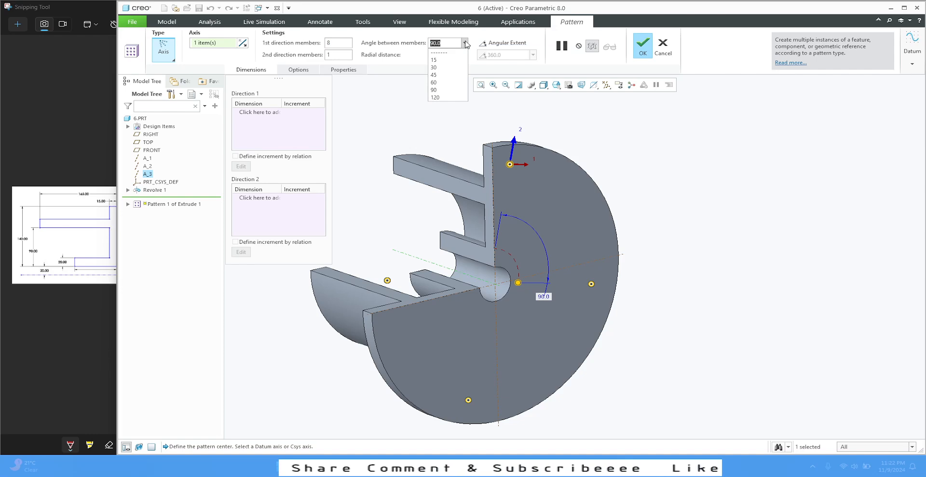
pyautogui.click(465, 43)
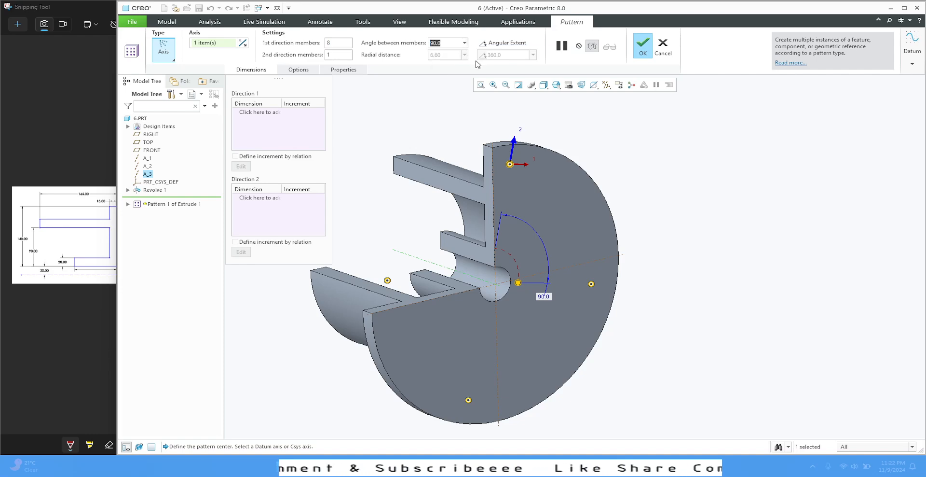
pyautogui.click(504, 43)
pyautogui.doubleClick(511, 55)
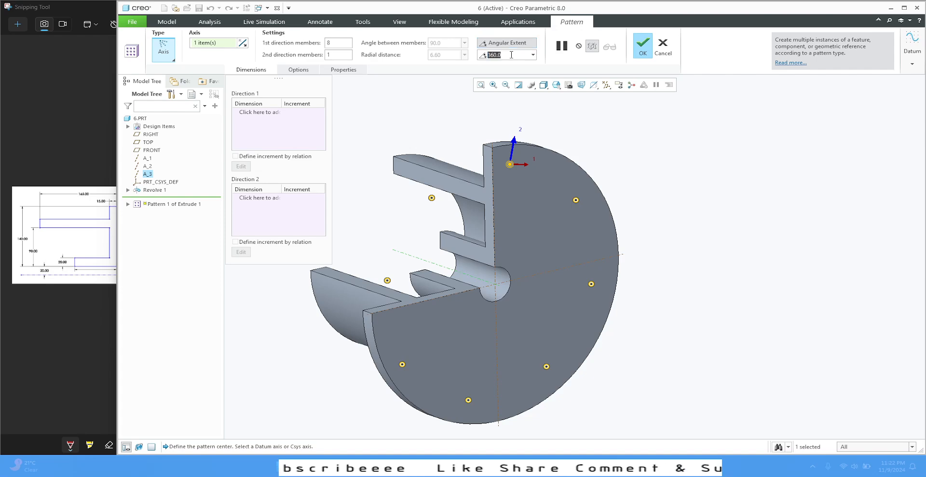
pyautogui.write('270')
pyautogui.press('Return')
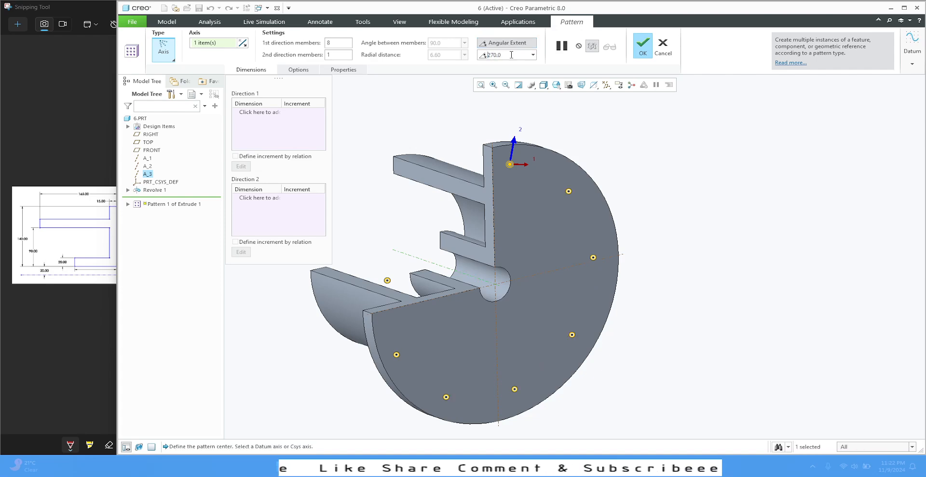
# Step: Try 7 first-direction members across the 270-degree extent and check the hole positions around the flange
pyautogui.moveTo(376, 164)
pyautogui.mouseDown(button='middle')
pyautogui.moveTo(364, 150)
pyautogui.moveTo(364, 157)
pyautogui.mouseUp(button='middle')
pyautogui.click(334, 45)
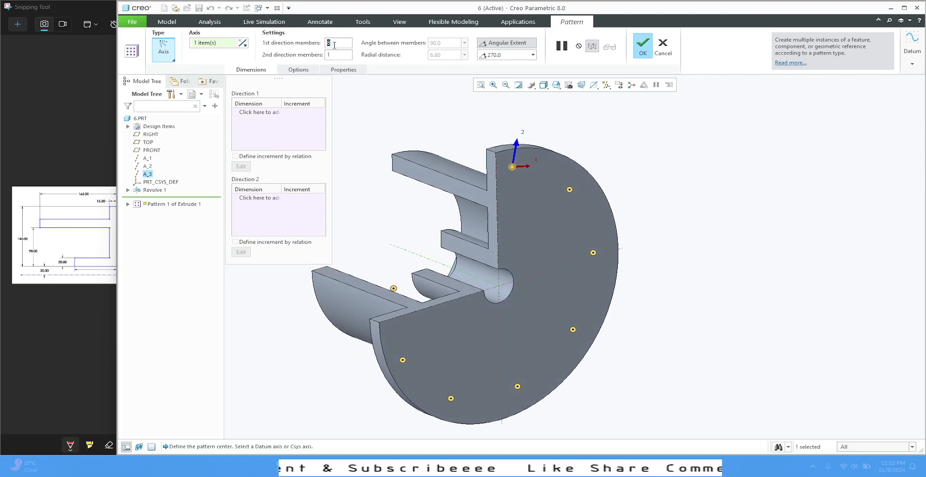
pyautogui.write('7')
pyautogui.press('Return')
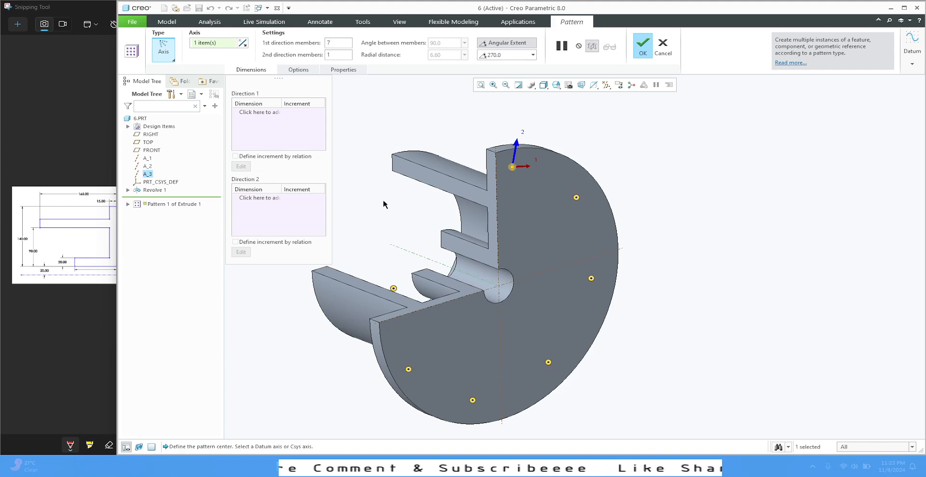
pyautogui.moveTo(388, 175); pyautogui.dragTo(385, 178, button='middle')
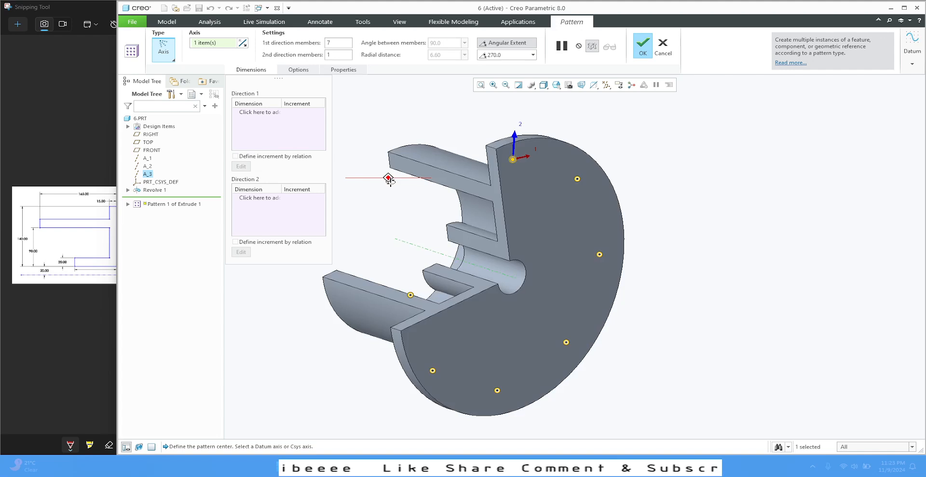
# Step: Turn off the angular extent and try spacings of 60, 30 and 45 degrees between the pattern members
pyautogui.click(504, 43)
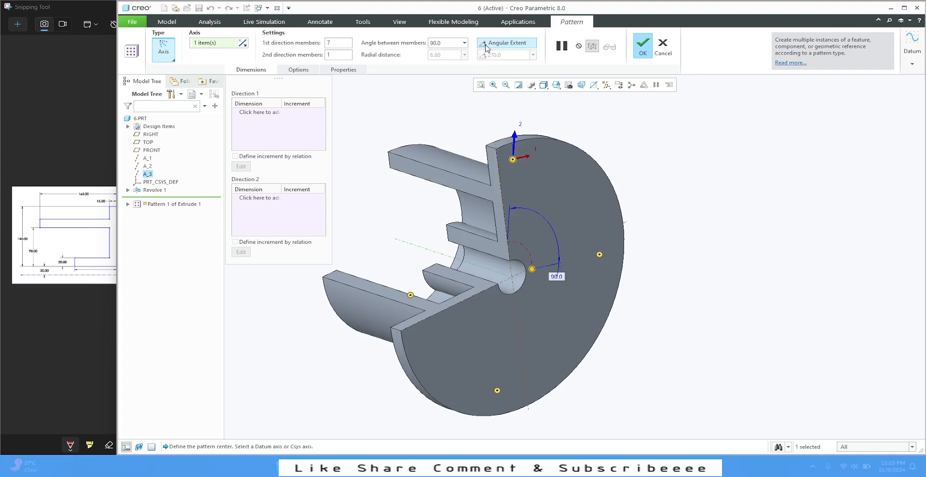
pyautogui.click(451, 43)
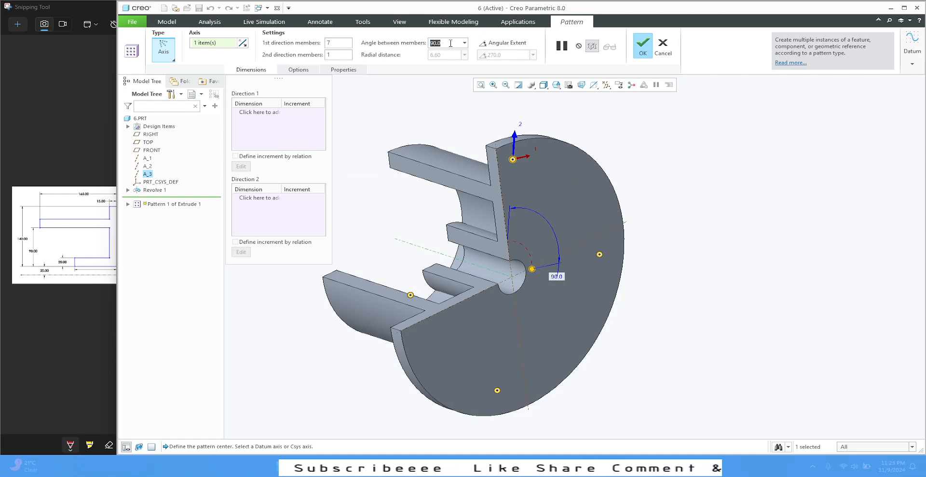
pyautogui.write('60')
pyautogui.press('Return')
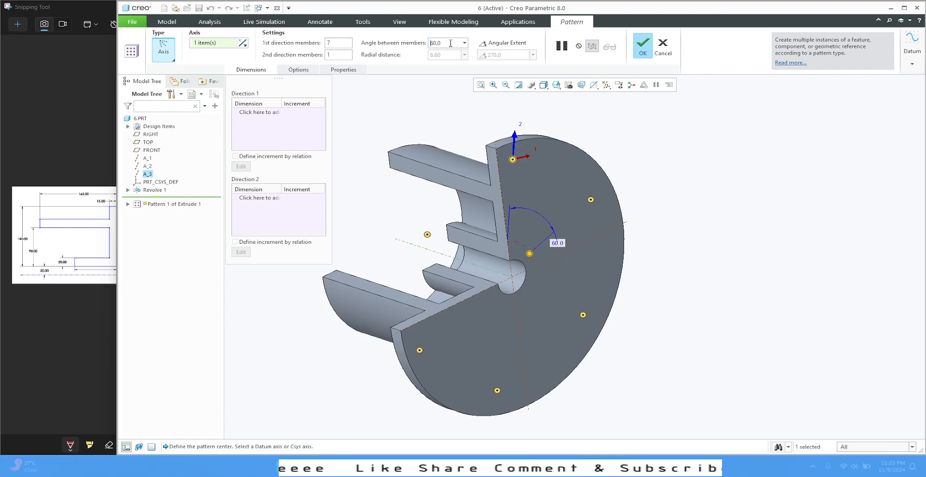
pyautogui.click(451, 43)
pyautogui.write('30')
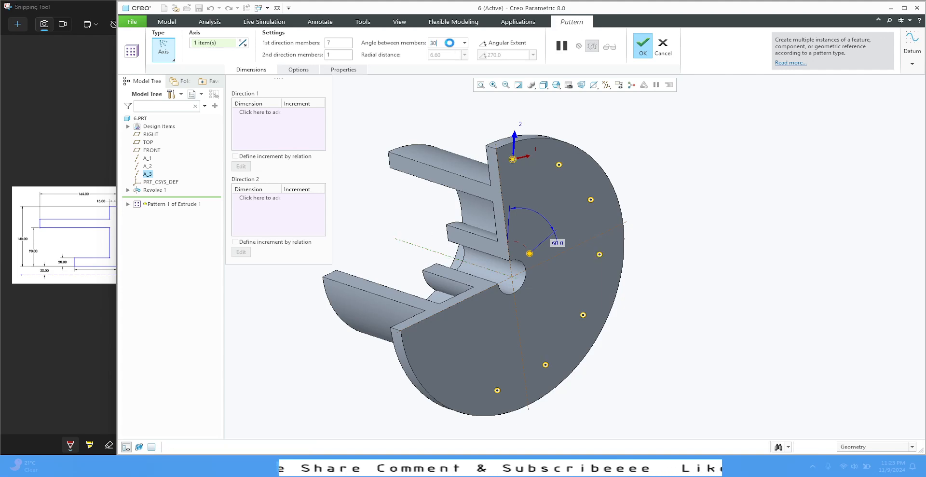
pyautogui.press('Return')
pyautogui.click(454, 46)
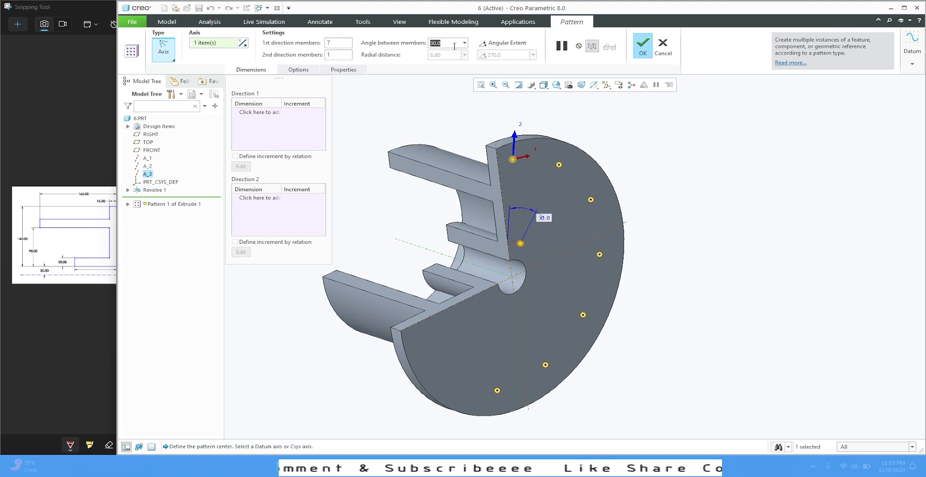
pyautogui.write('45')
pyautogui.press('Return')
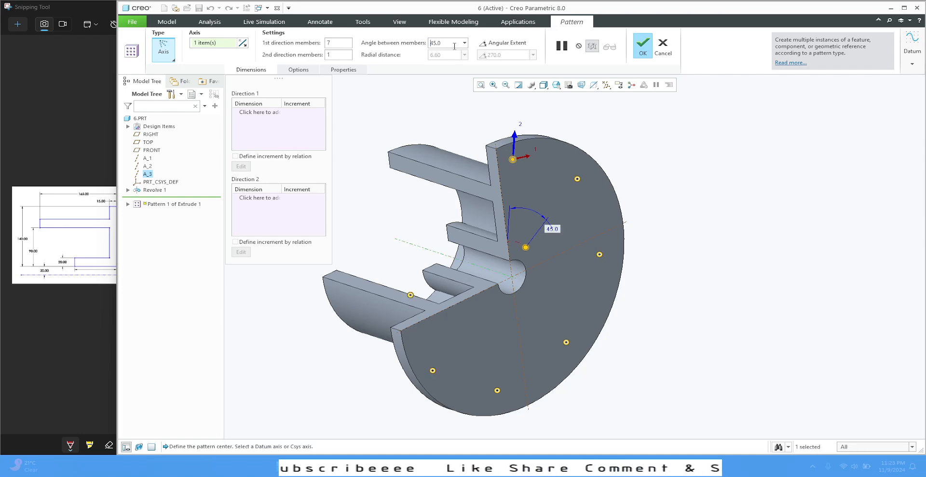
# Step: Set the angle between members to 30 degrees and the first-direction members to 9, and complete the hole pattern
pyautogui.click(454, 46)
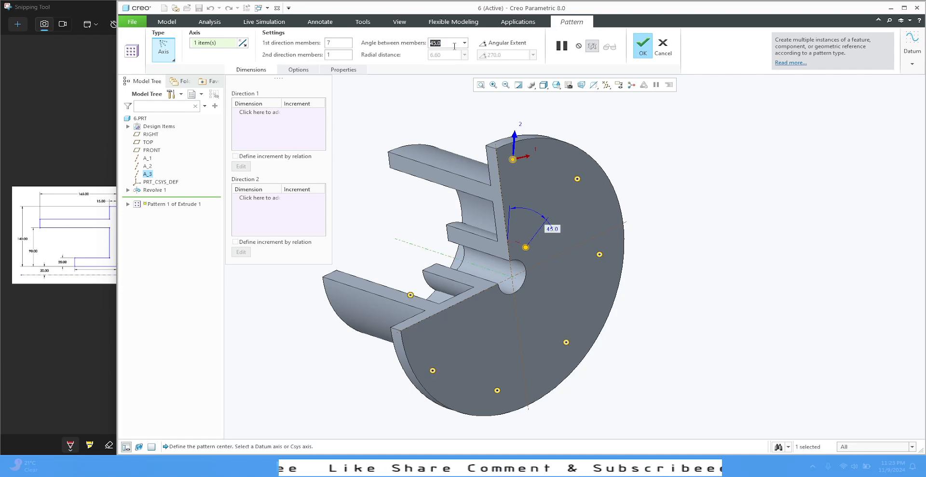
pyautogui.write('30')
pyautogui.press('Return')
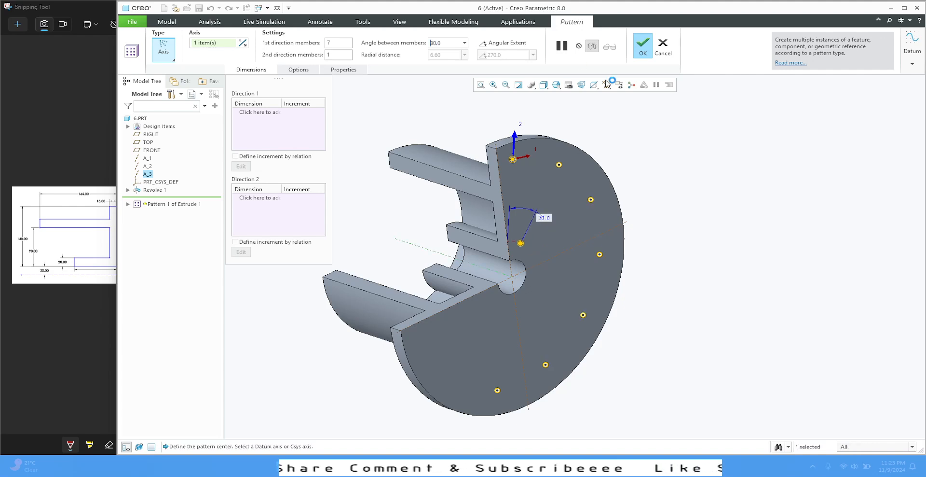
pyautogui.moveTo(650, 189); pyautogui.dragTo(637, 183, button='middle')
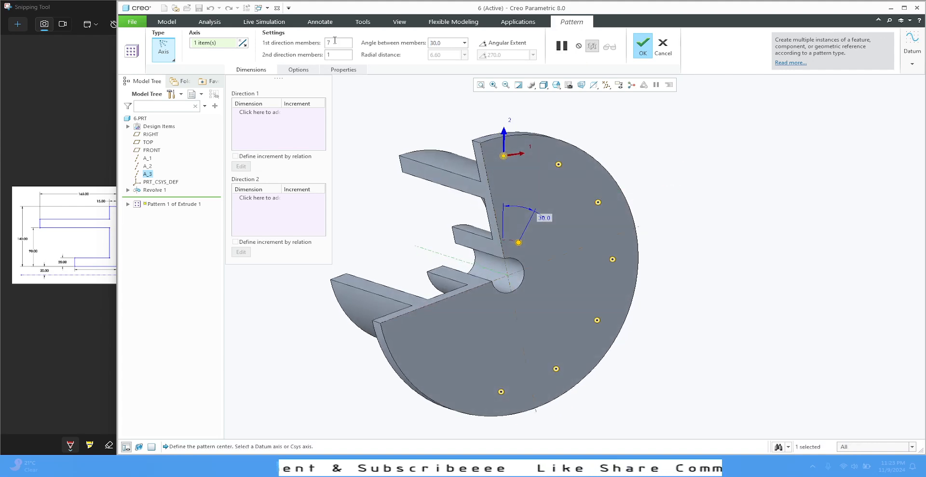
pyautogui.write('8')
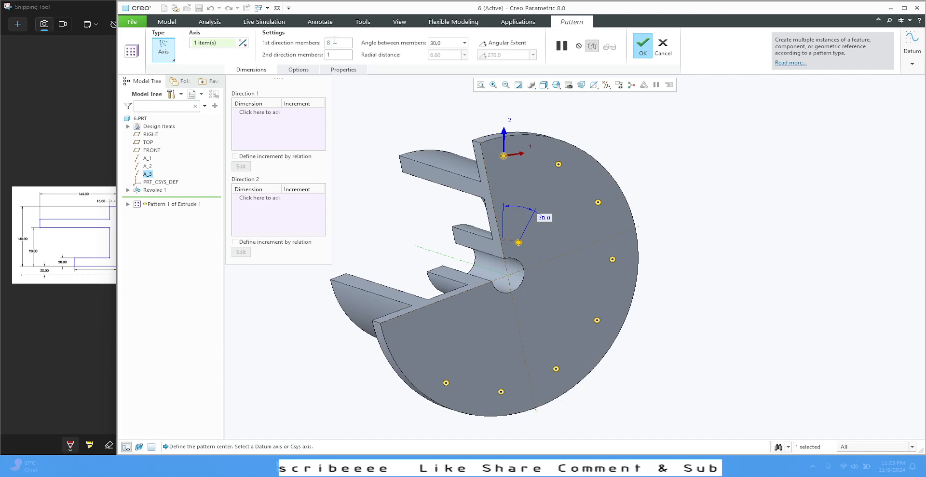
pyautogui.write('9')
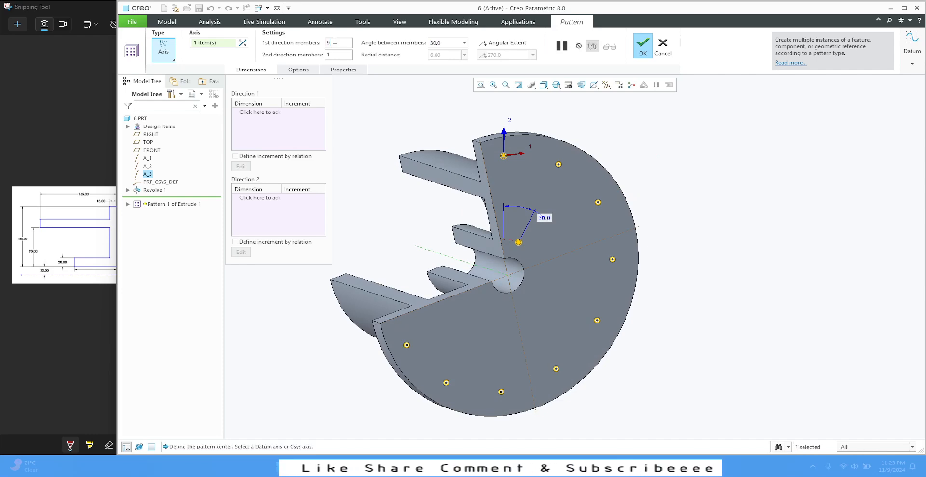
pyautogui.click(646, 47)
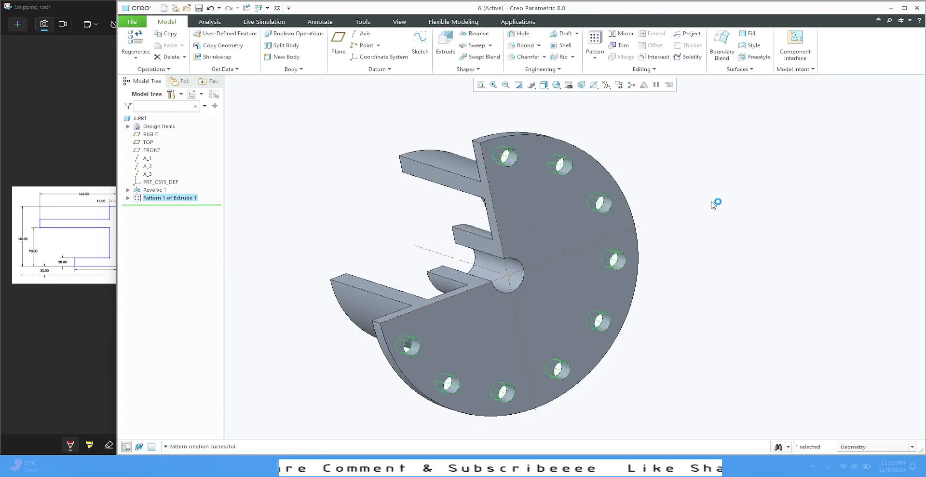
pyautogui.moveTo(646, 137)
pyautogui.mouseDown(button='middle')
pyautogui.moveTo(703, 130)
pyautogui.moveTo(657, 116)
pyautogui.moveTo(662, 127)
pyautogui.moveTo(637, 118)
pyautogui.moveTo(684, 114)
pyautogui.moveTo(644, 127)
pyautogui.moveTo(627, 155)
pyautogui.moveTo(585, 138)
pyautogui.moveTo(560, 144)
pyautogui.moveTo(638, 126)
pyautogui.moveTo(637, 117)
pyautogui.moveTo(639, 144)
pyautogui.moveTo(637, 116)
pyautogui.moveTo(647, 136)
pyautogui.moveTo(622, 118)
pyautogui.mouseUp(button='middle')
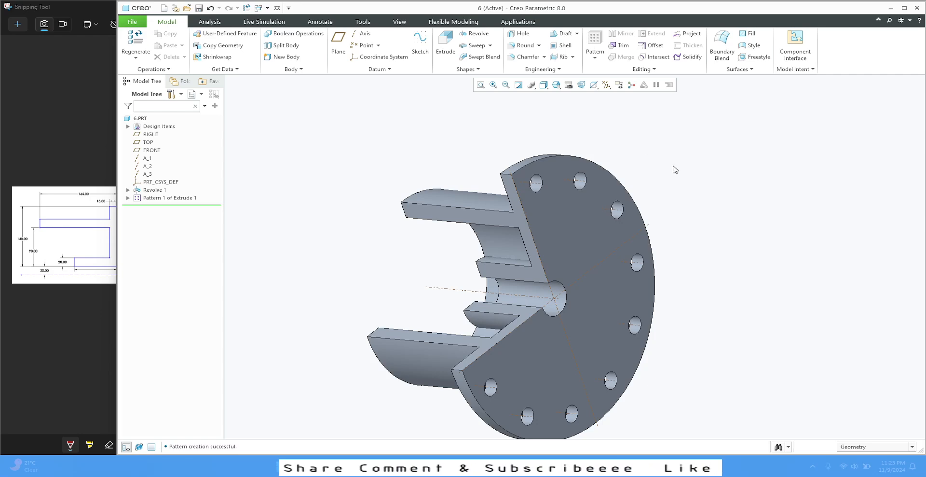
pyautogui.moveTo(519, 132)
pyautogui.mouseDown(button='middle')
pyautogui.moveTo(537, 145)
pyautogui.moveTo(539, 126)
pyautogui.mouseUp(button='middle')
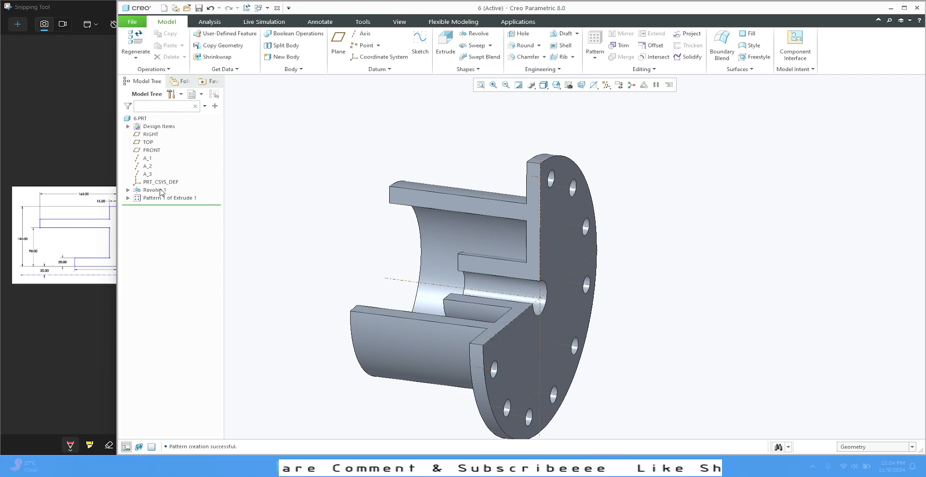
pyautogui.moveTo(506, 157); pyautogui.dragTo(488, 159, button='middle')
pyautogui.scroll(-2, 474, 127)
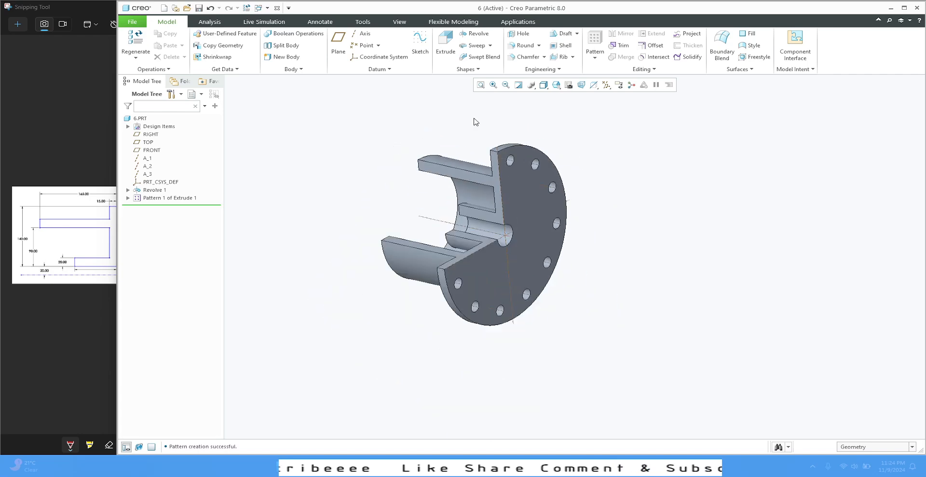
pyautogui.click(480, 85)
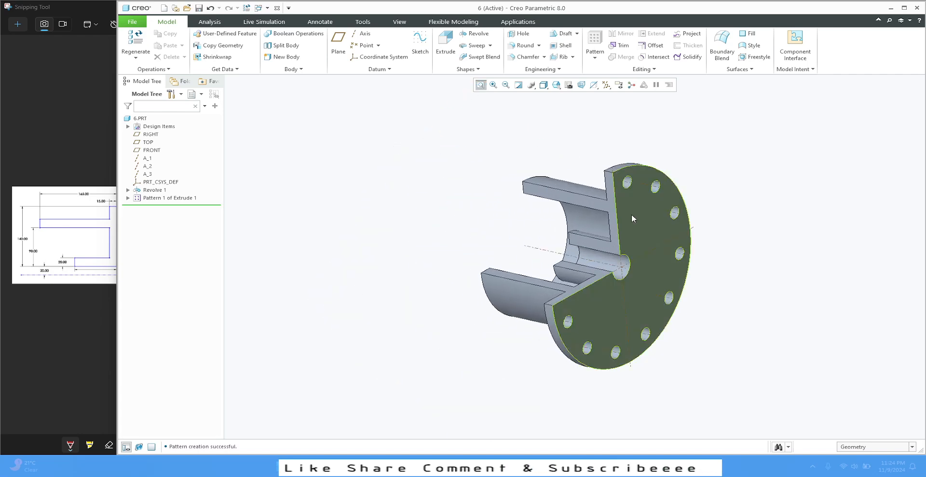